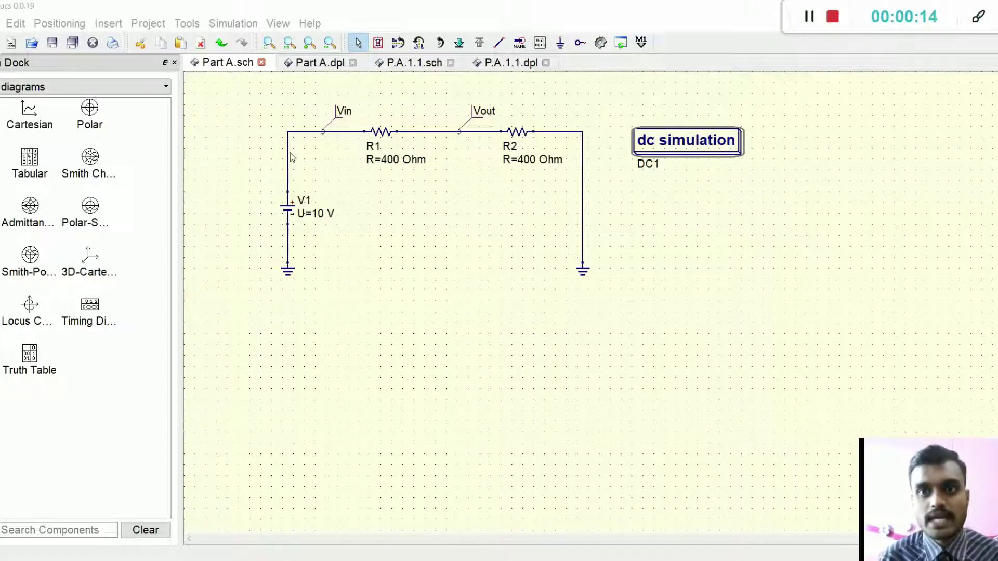
Check the DC1 settings against the lab sheet, then simulate the divider for Vin 10 V, Vout 5 V
{"action": "double_click", "coordinate": [647, 150]}
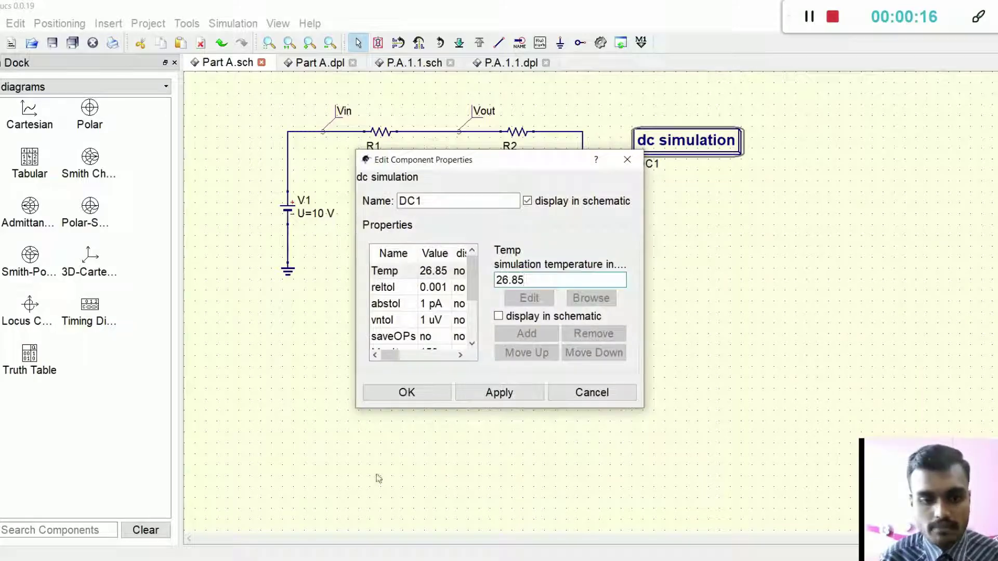
{"action": "key", "text": "alt+Tab"}
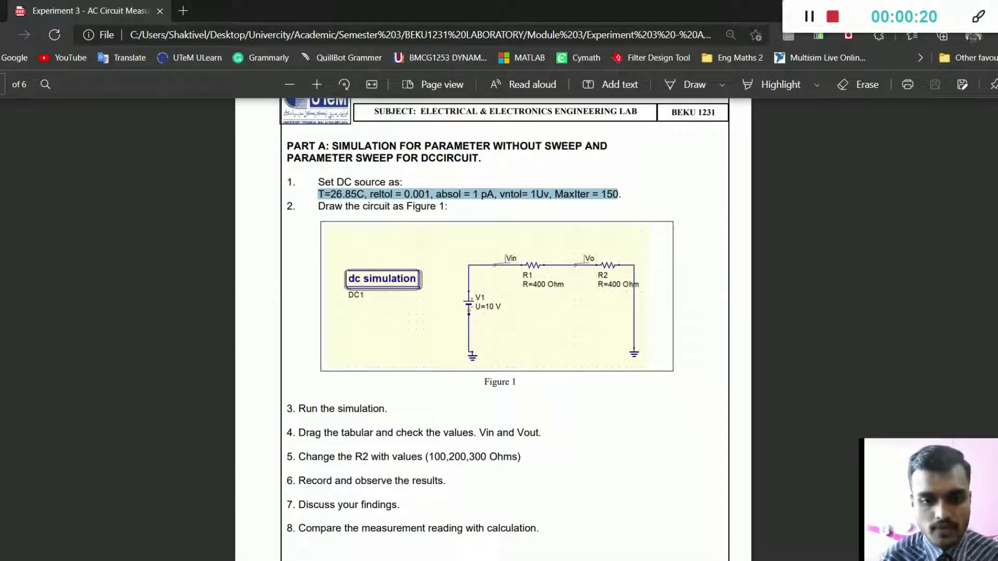
{"action": "key", "text": "alt+Tab"}
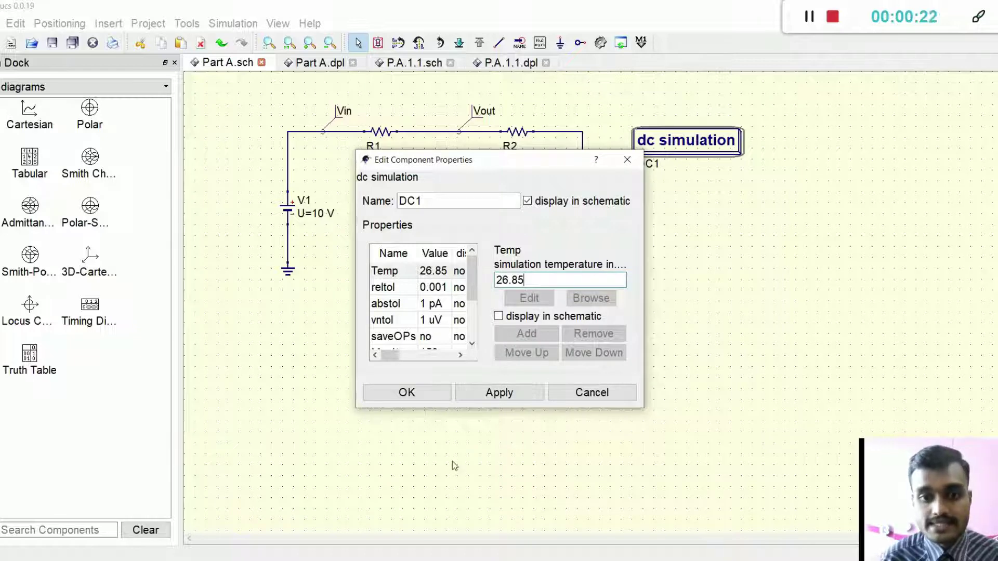
{"action": "left_click", "coordinate": [408, 393]}
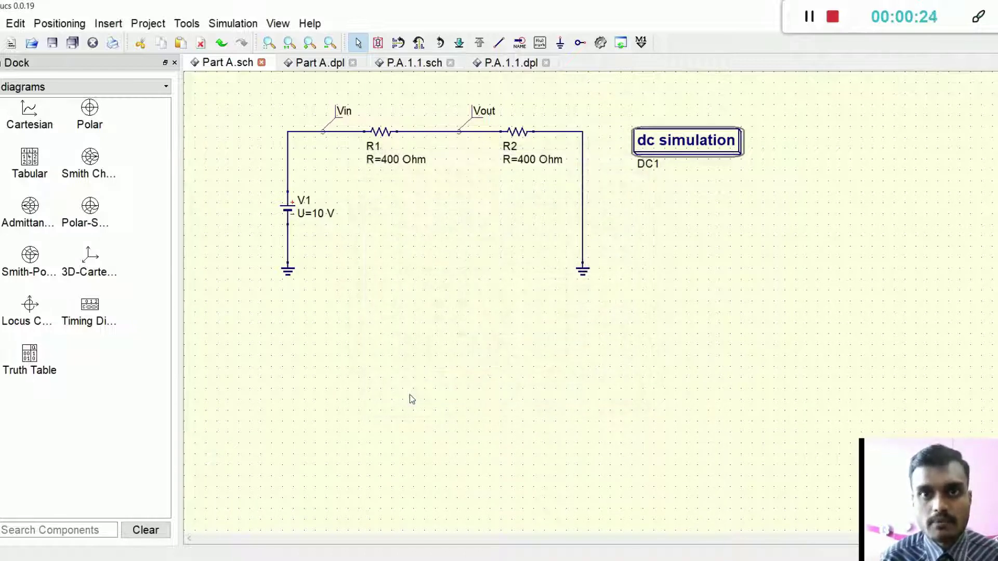
{"action": "left_click", "coordinate": [600, 44]}
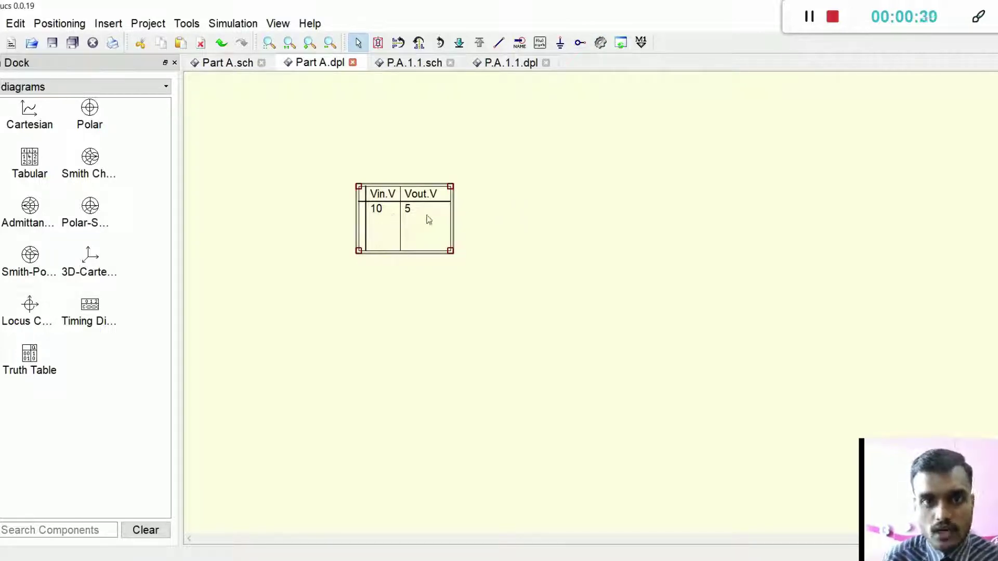
{"action": "left_click", "coordinate": [224, 65]}
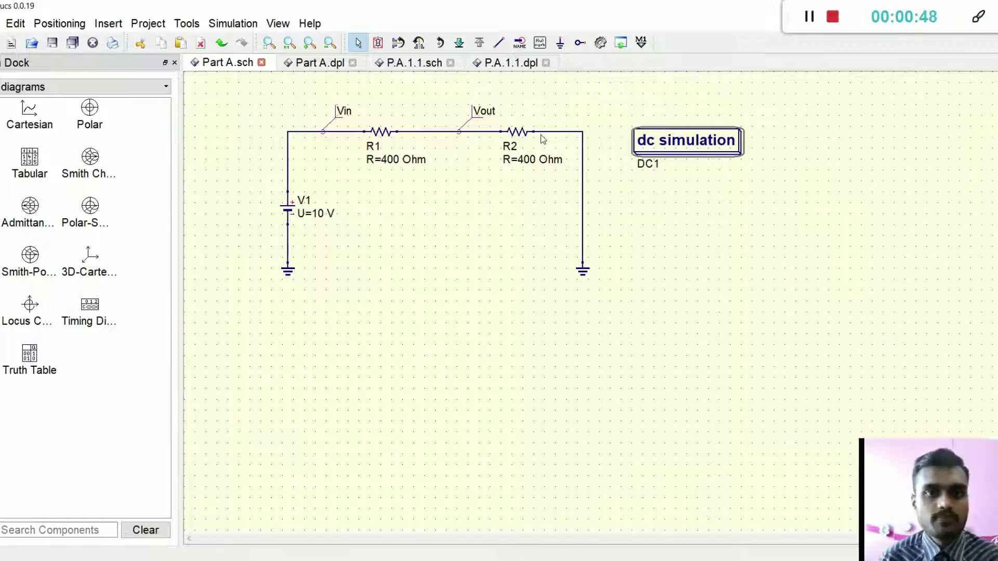
Change R2 from 400 to 100 Ohm and re-simulate, giving Vout 2 V
{"action": "double_click", "coordinate": [523, 160]}
{"action": "key", "text": "Return"}
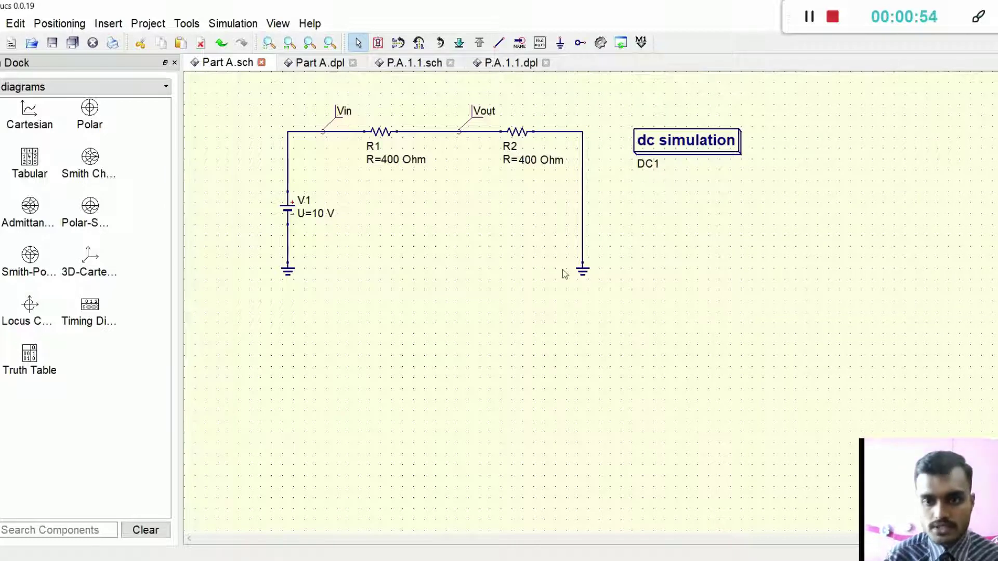
{"action": "key", "text": "BackSpace"}
{"action": "type", "text": "1"}
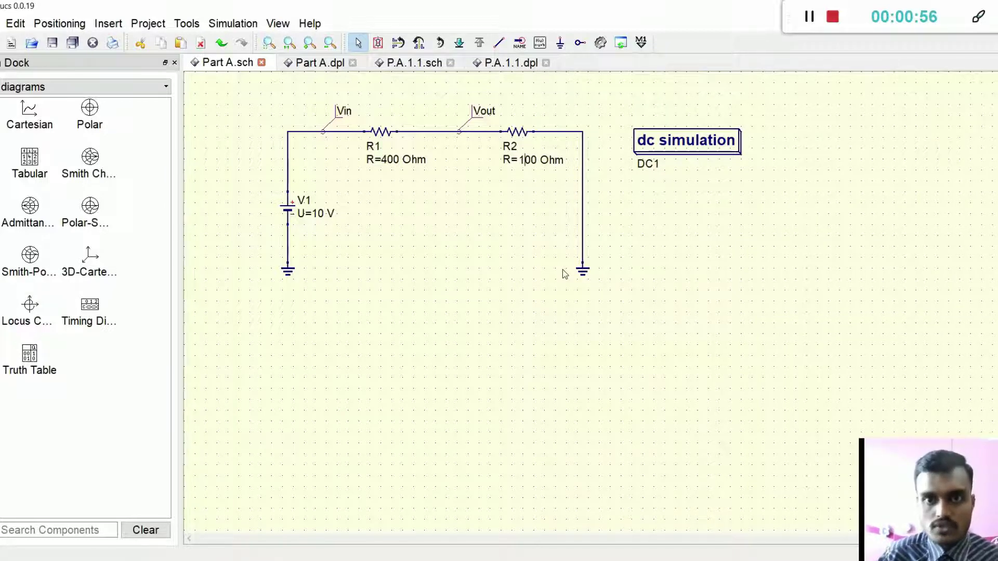
{"action": "key", "text": "Return"}
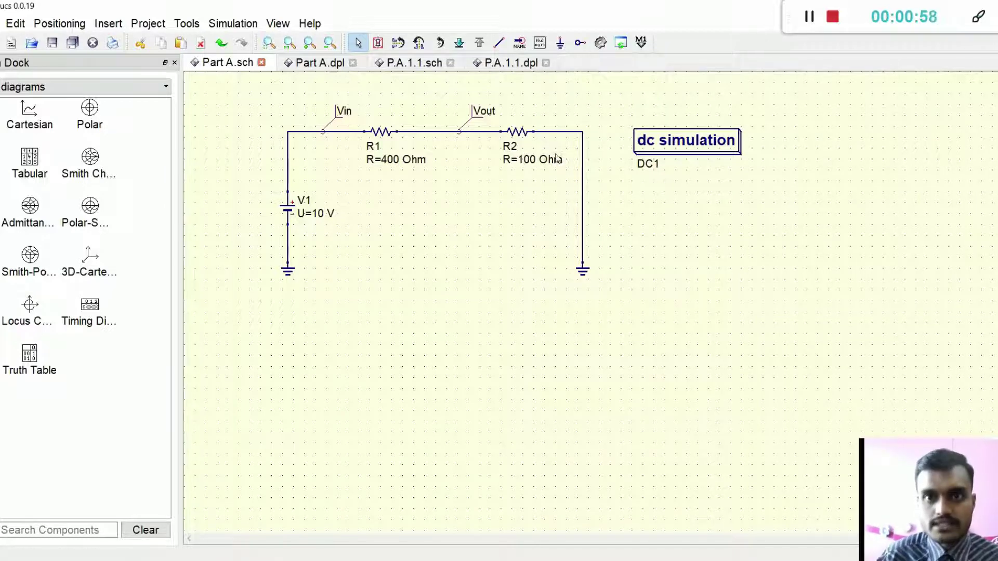
{"action": "left_click", "coordinate": [602, 44]}
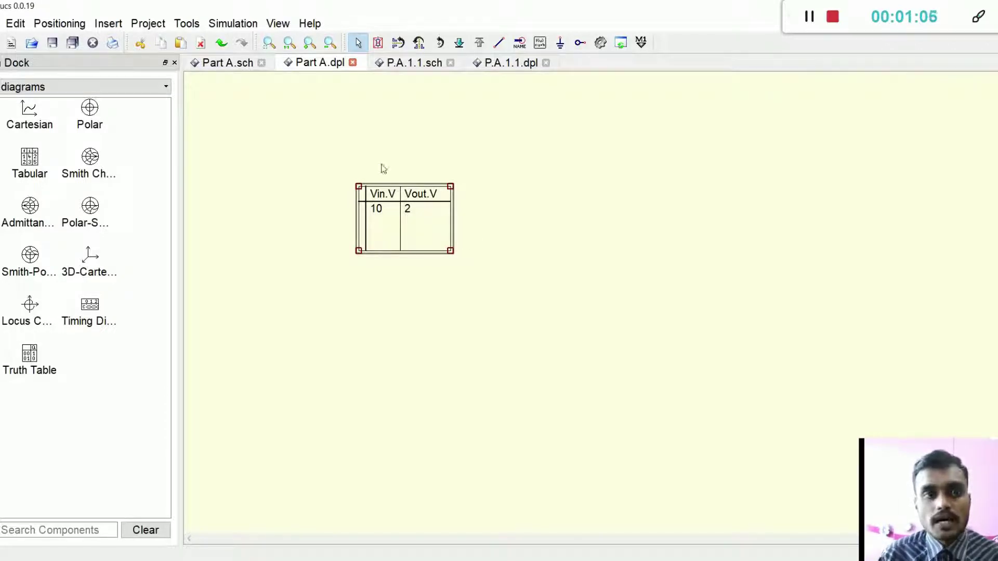
{"action": "left_click", "coordinate": [233, 68]}
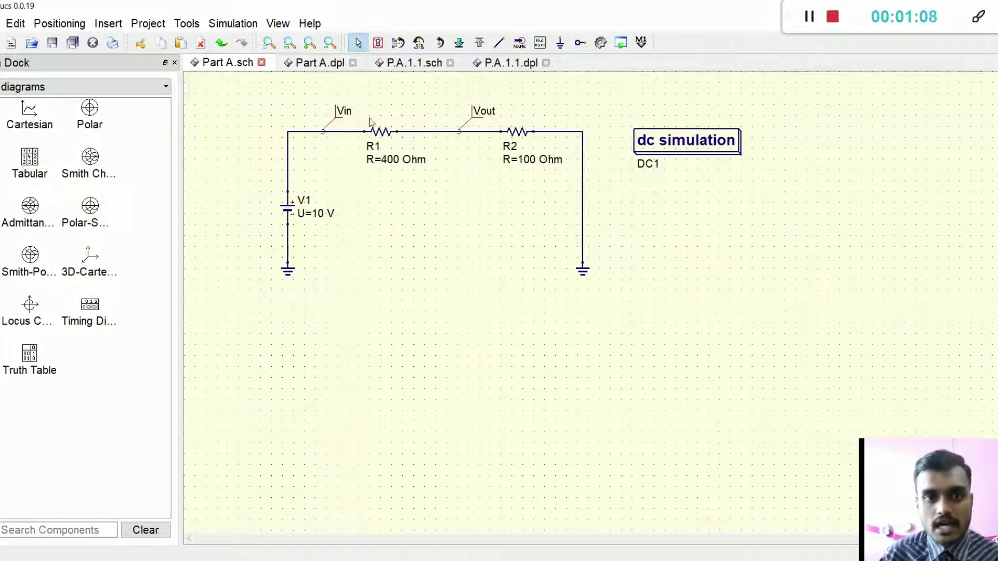
Change R2 from 100 to 200 Ohm and re-simulate, giving Vout 3.33333 V
{"action": "double_click", "coordinate": [527, 160]}
{"action": "double_click", "coordinate": [527, 160]}
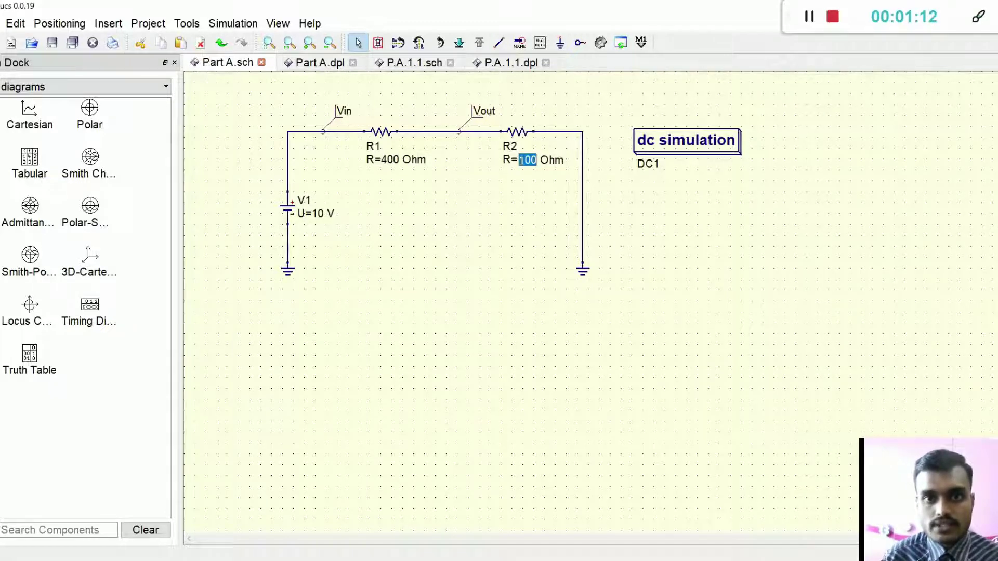
{"action": "left_click", "coordinate": [521, 160]}
{"action": "key", "text": "Delete"}
{"action": "type", "text": "2"}
{"action": "key", "text": "Return"}
{"action": "left_click", "coordinate": [603, 44]}
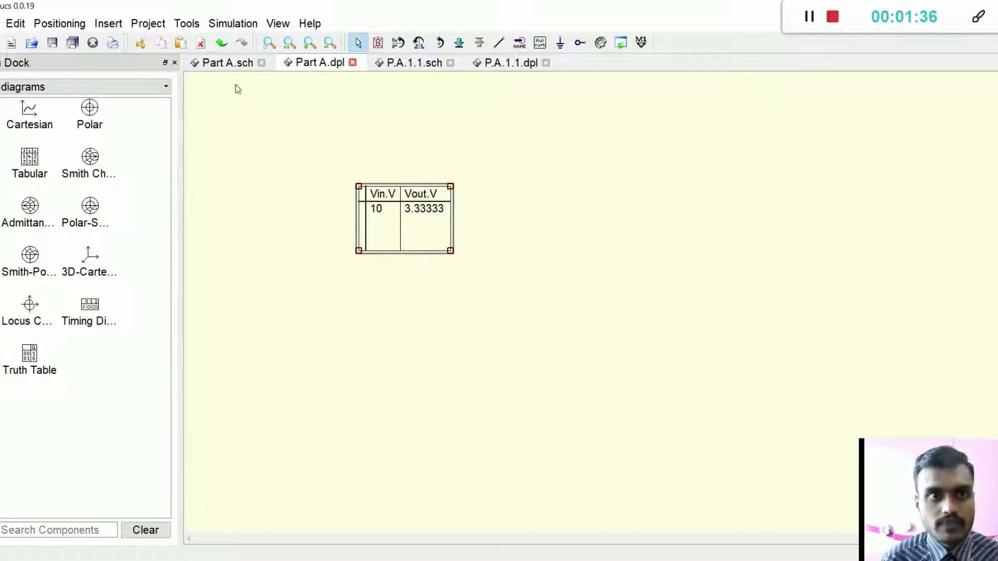
{"action": "left_click", "coordinate": [204, 64]}
Change R2 from 200 to 300 Ohm and re-simulate, giving Vout 4.28571 V
{"action": "double_click", "coordinate": [524, 157]}
{"action": "left_click", "coordinate": [523, 156]}
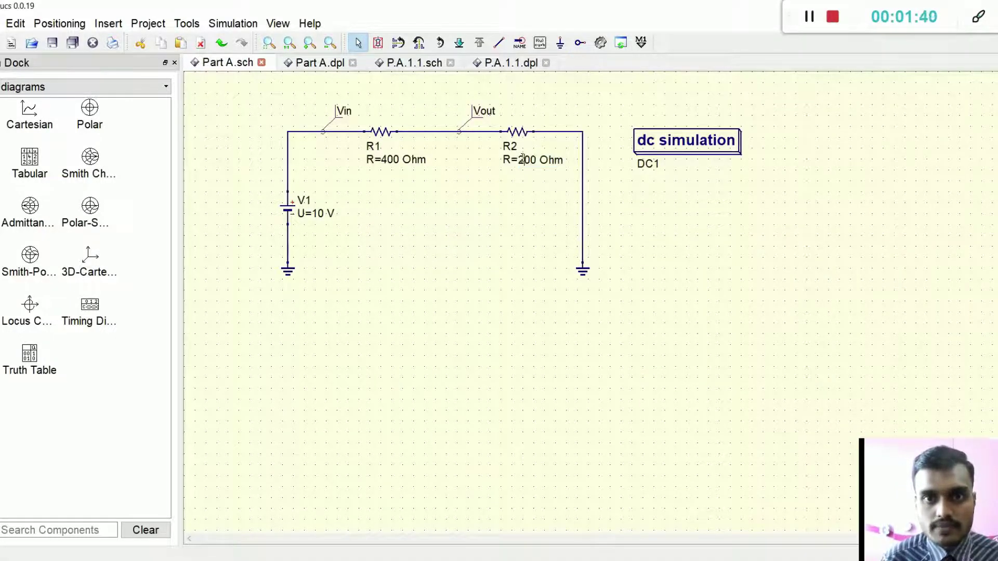
{"action": "key", "text": "BackSpace"}
{"action": "type", "text": "3"}
{"action": "left_click", "coordinate": [547, 298]}
{"action": "left_click", "coordinate": [600, 45]}
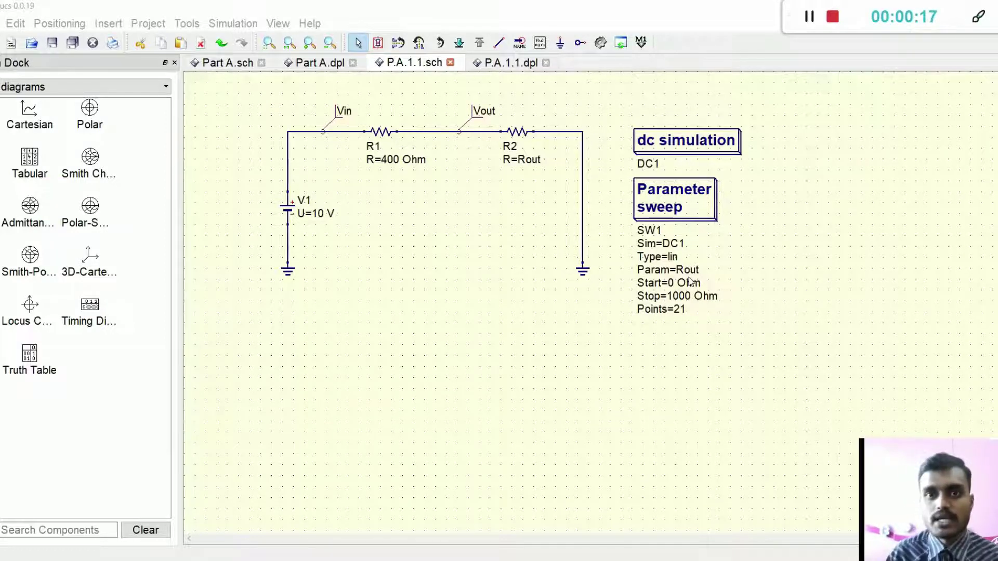
Run the P.A.1.1 Rout parameter sweep, giving Vout from 0 to 7.14286 V
{"action": "left_click", "coordinate": [602, 44]}
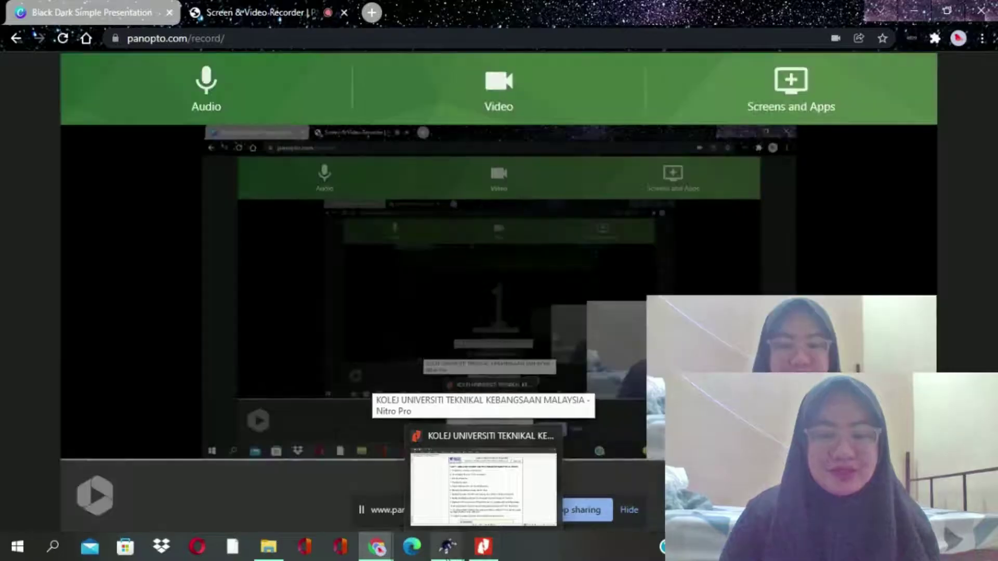
{"action": "mouse_move", "coordinate": [444, 559]}
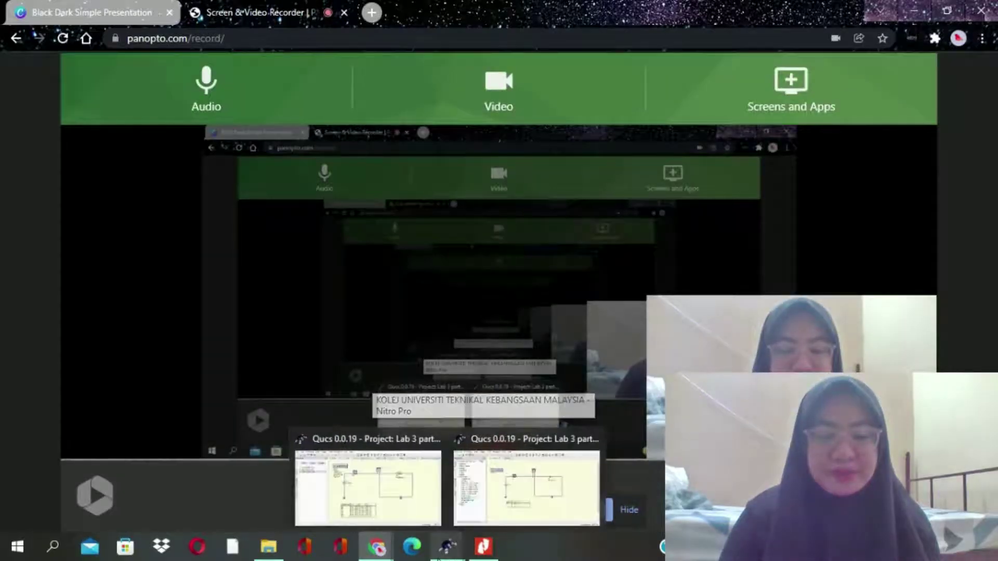
Bring the Lab 3 part C Qucs window showing PART C LAB 3 i.sch to the front
{"action": "left_click", "coordinate": [398, 481]}
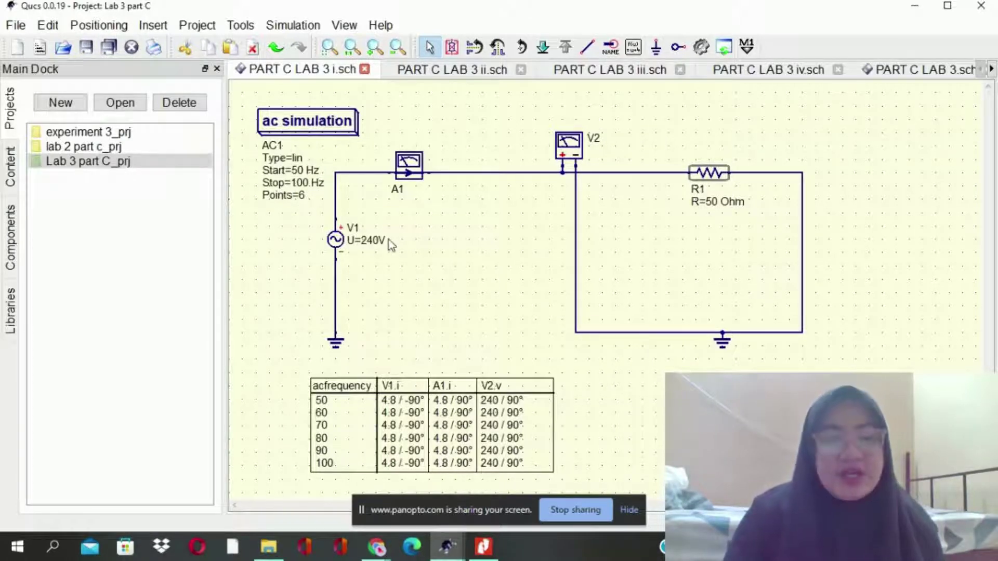
{"action": "double_click", "coordinate": [337, 241]}
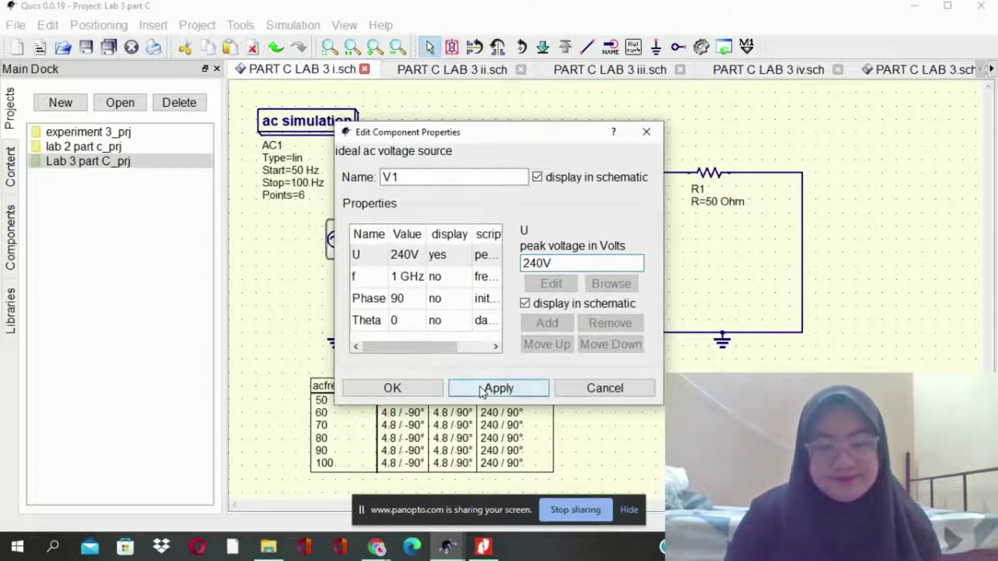
{"action": "left_click", "coordinate": [394, 388]}
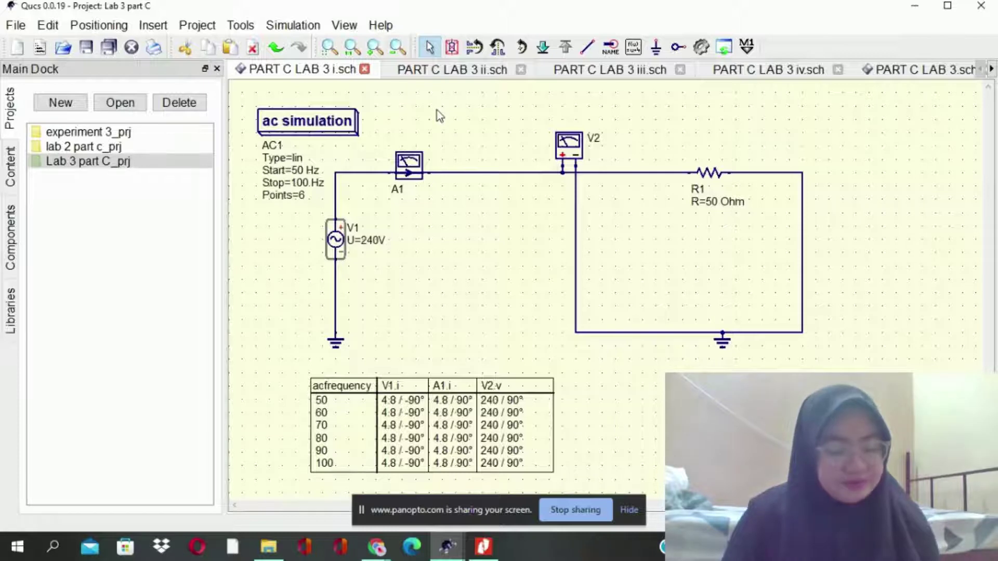
Review PART C LAB 3 ii, then open PART C LAB 3 iii's V1 source properties
{"action": "left_click", "coordinate": [452, 78]}
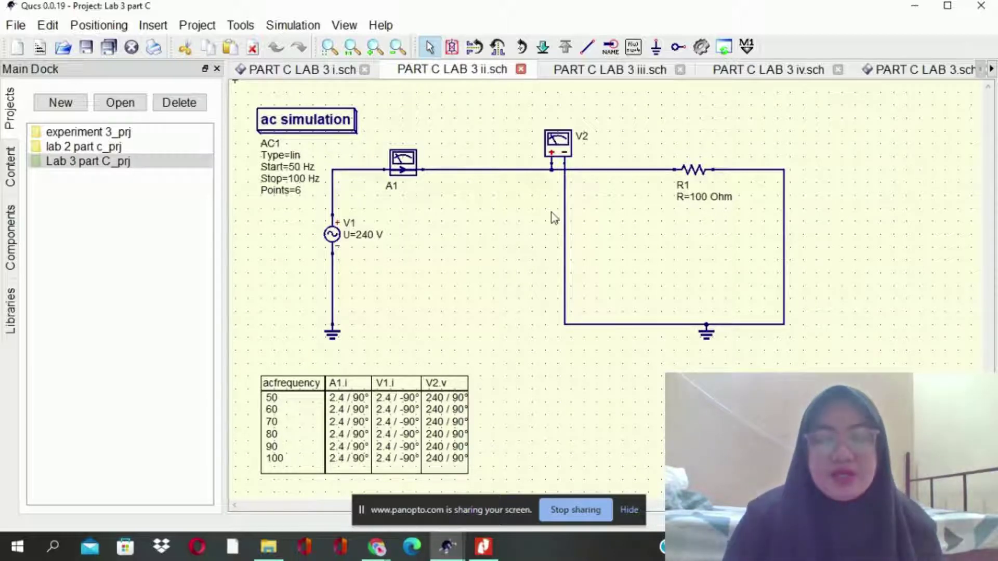
{"action": "left_click", "coordinate": [619, 72]}
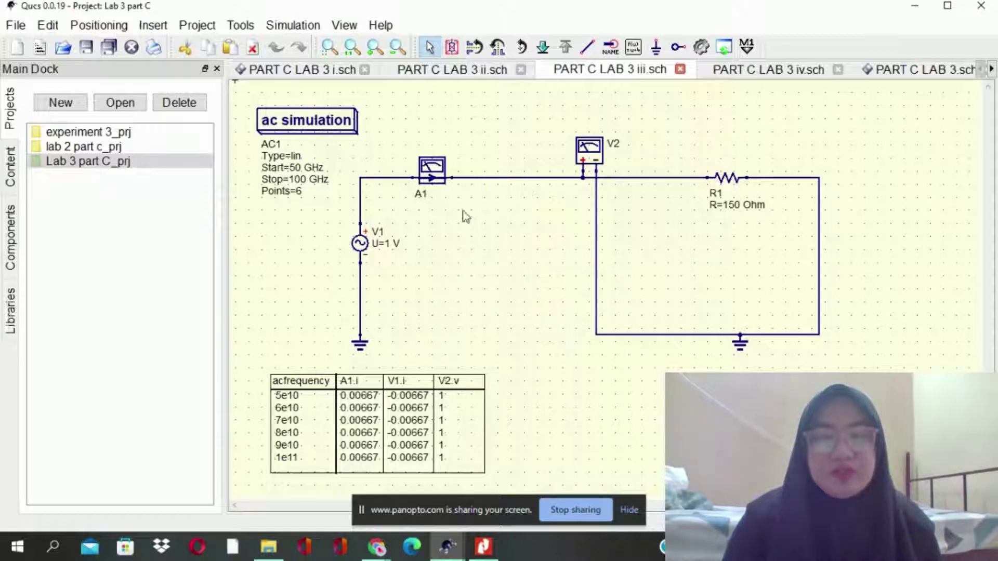
{"action": "double_click", "coordinate": [360, 242]}
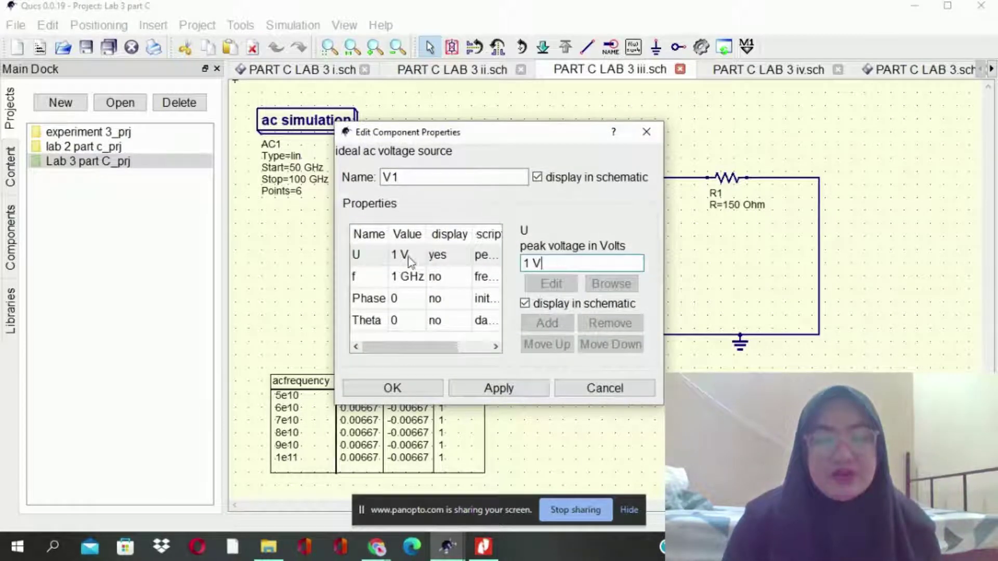
Set V1 to 240 V peak, 50Hz frequency and 90 degree initial phase
{"action": "left_click", "coordinate": [529, 263]}
{"action": "key", "text": "BackSpace"}
{"action": "key", "text": "BackSpace"}
{"action": "type", "text": "2"}
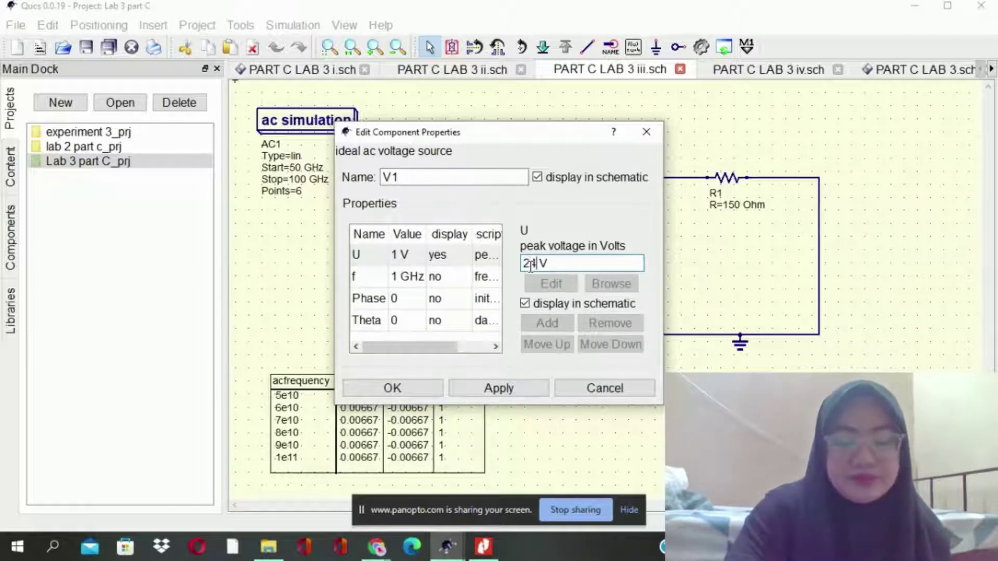
{"action": "type", "text": "40"}
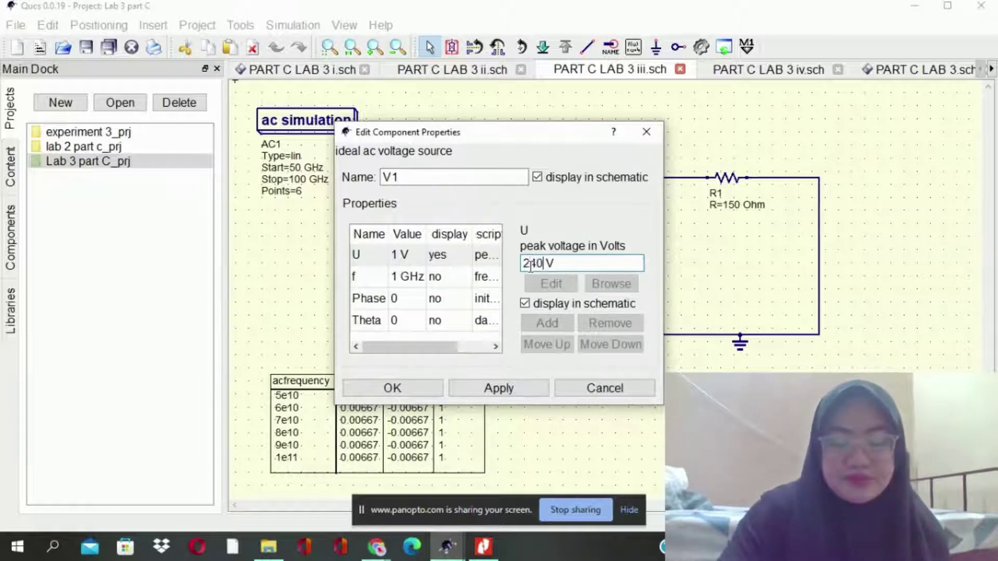
{"action": "left_click", "coordinate": [515, 386]}
{"action": "left_click", "coordinate": [405, 277]}
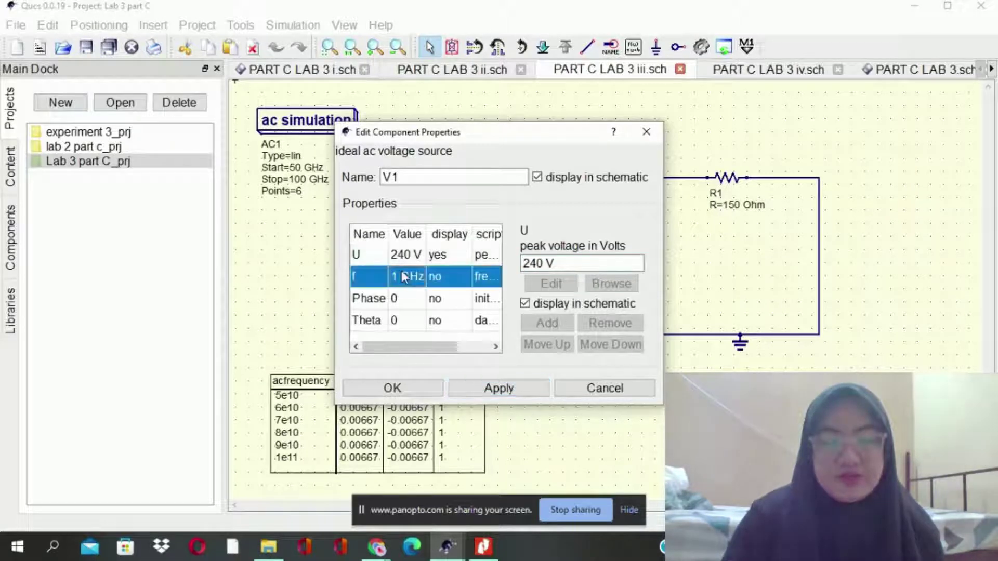
{"action": "left_click", "coordinate": [597, 263]}
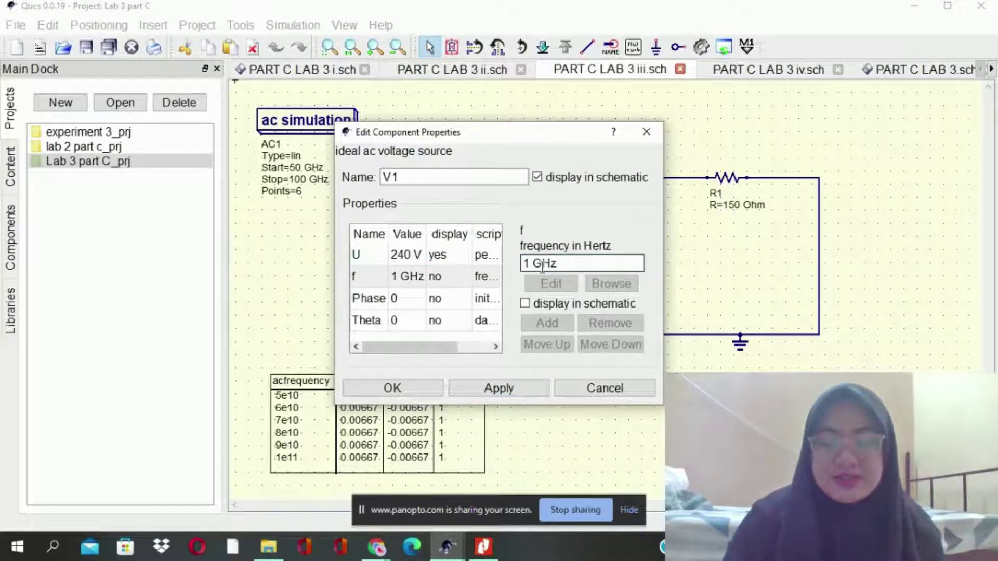
{"action": "key", "text": "BackSpace"}
{"action": "key", "text": "BackSpace"}
{"action": "key", "text": "BackSpace"}
{"action": "type", "text": "50hz"}
{"action": "key", "text": "BackSpace"}
{"action": "key", "text": "BackSpace"}
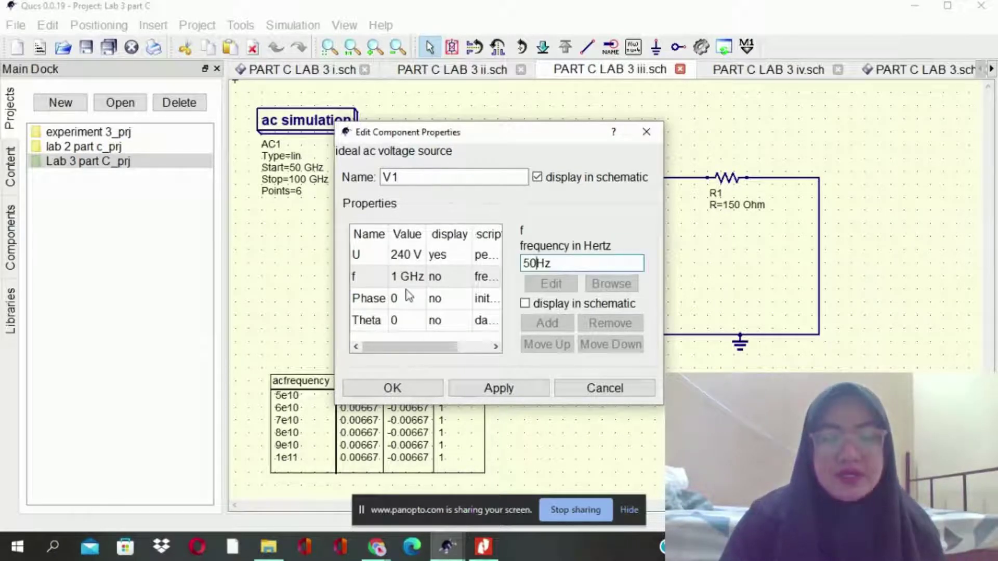
{"action": "left_click", "coordinate": [483, 390]}
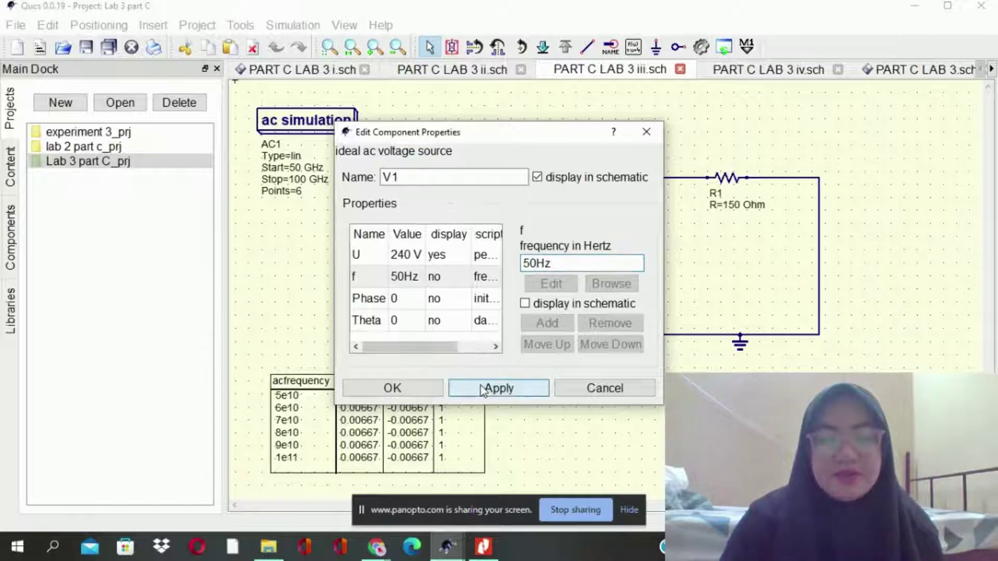
{"action": "left_click", "coordinate": [400, 299]}
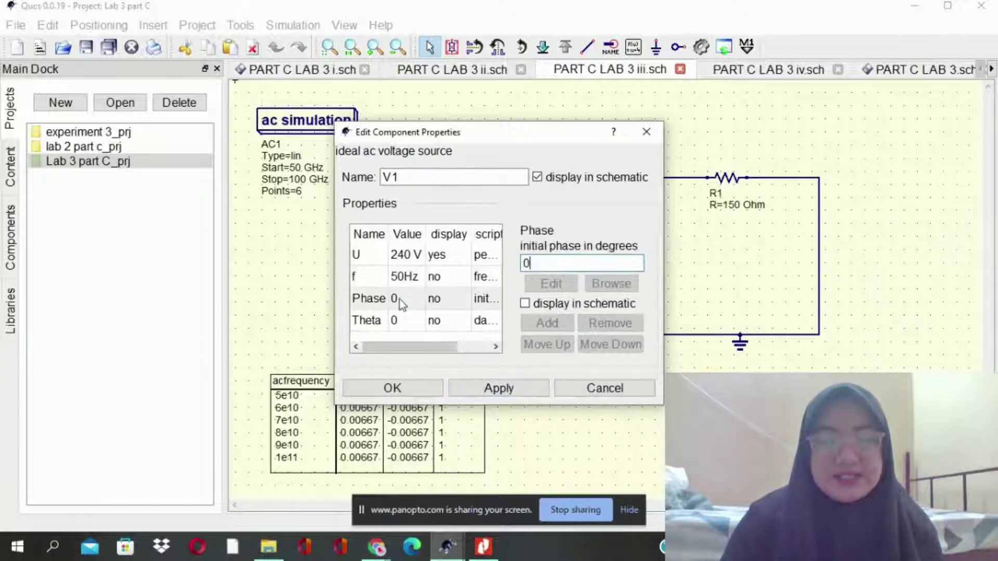
{"action": "key", "text": "BackSpace"}
{"action": "type", "text": "90"}
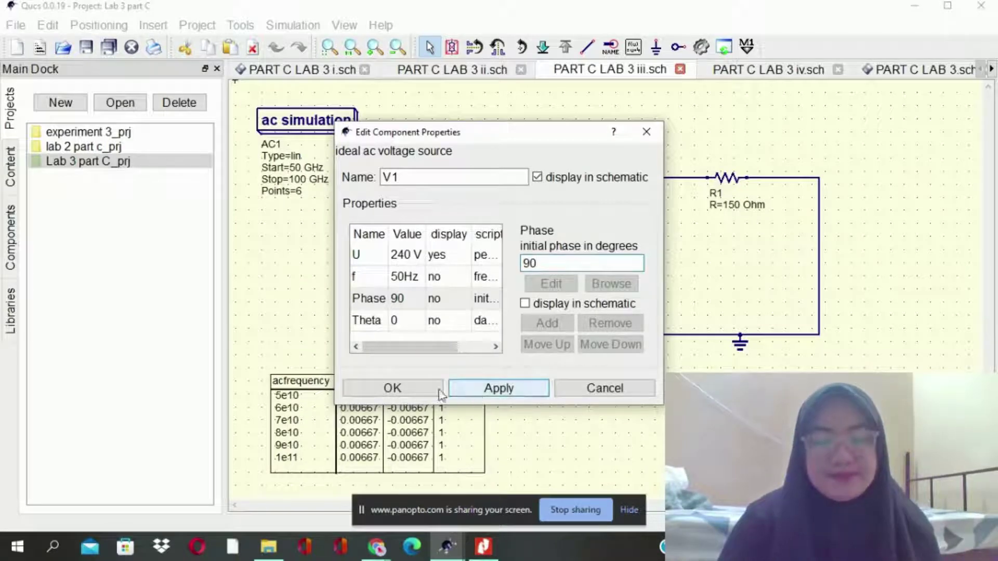
{"action": "left_click", "coordinate": [407, 389]}
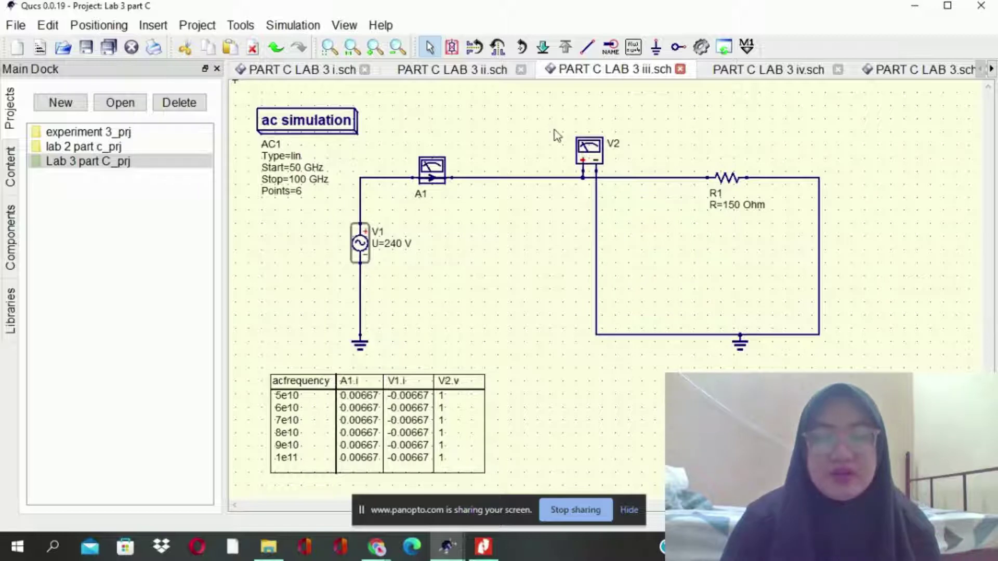
Set the ac simulation sweep to run from 50 Hz to 100 Hz
{"action": "double_click", "coordinate": [351, 134]}
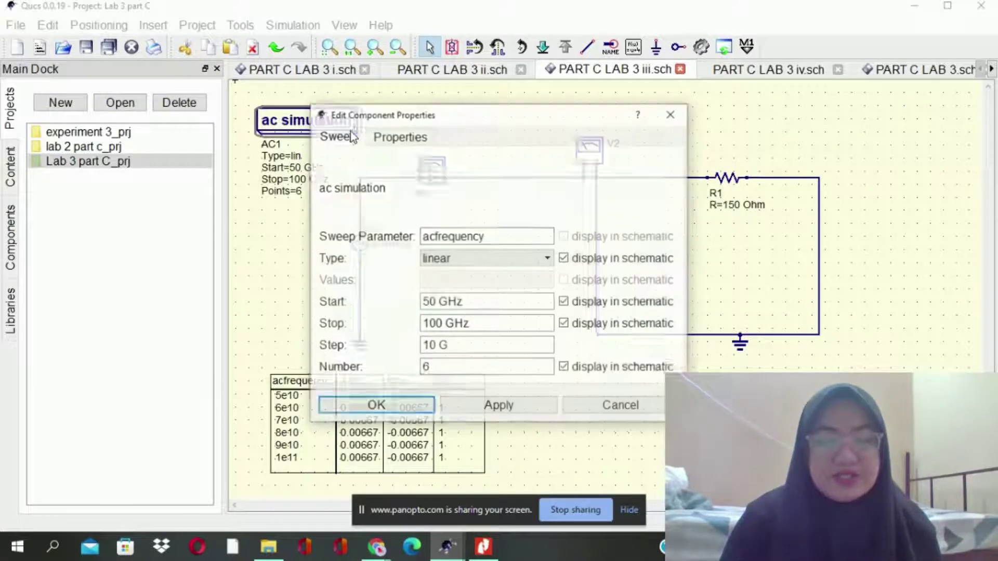
{"action": "left_click", "coordinate": [448, 302]}
{"action": "key", "text": "BackSpace"}
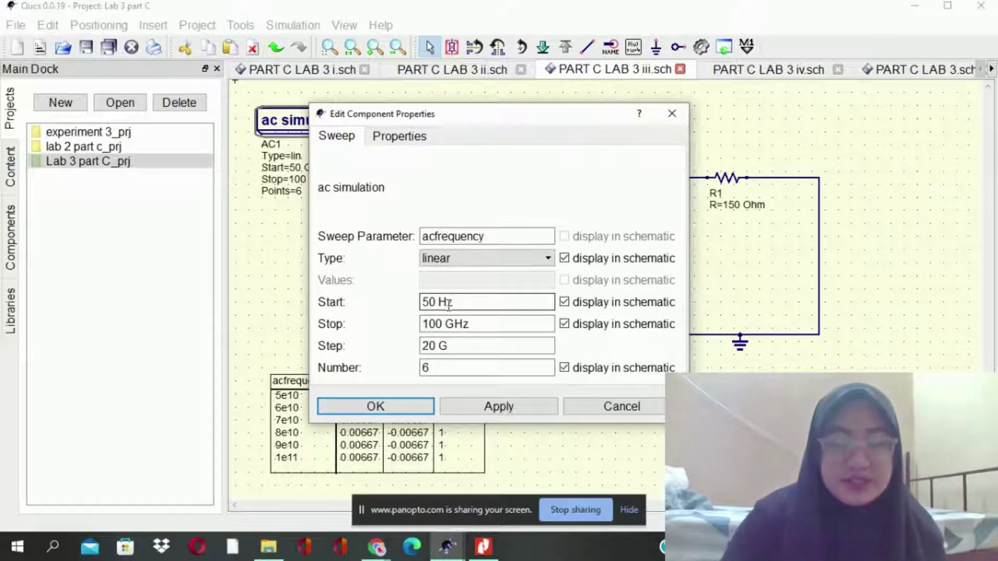
{"action": "left_click", "coordinate": [455, 327]}
{"action": "key", "text": "BackSpace"}
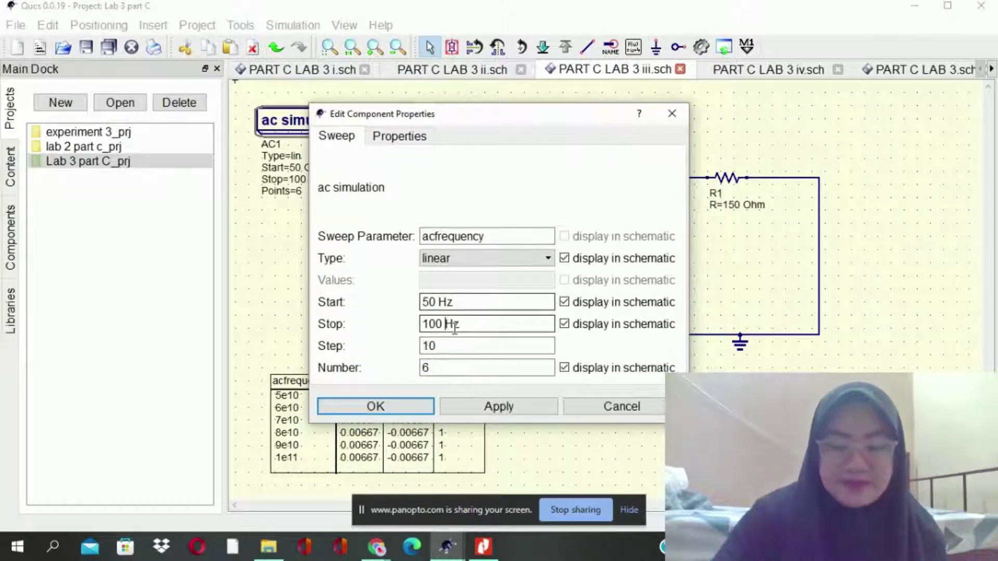
{"action": "left_click", "coordinate": [424, 413]}
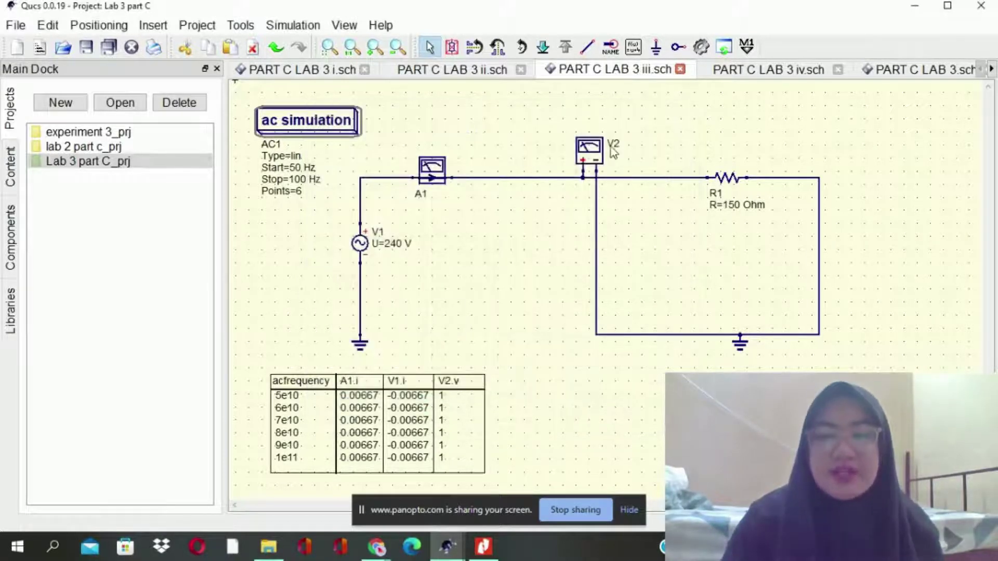
Re-simulate and view the PART C LAB 3 iii results: A1 1.6 / 90°, V2 240 / 90°
{"action": "left_click", "coordinate": [700, 47]}
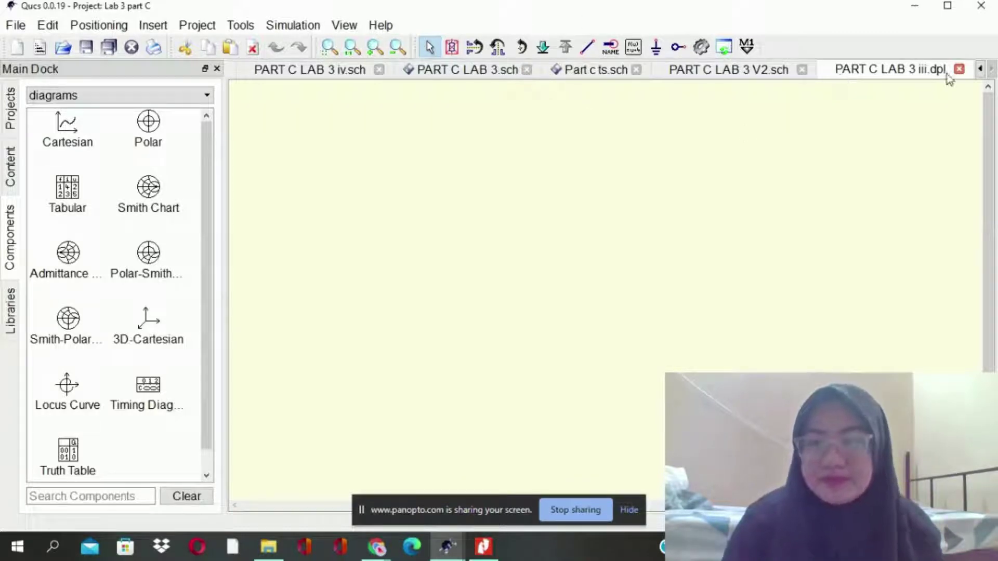
{"action": "left_click", "coordinate": [980, 70]}
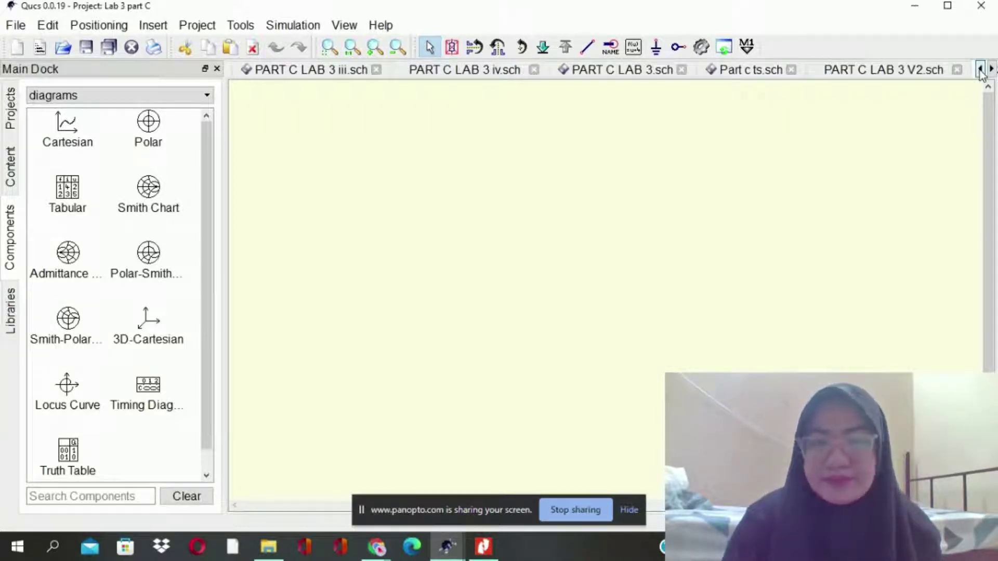
{"action": "left_click", "coordinate": [339, 73]}
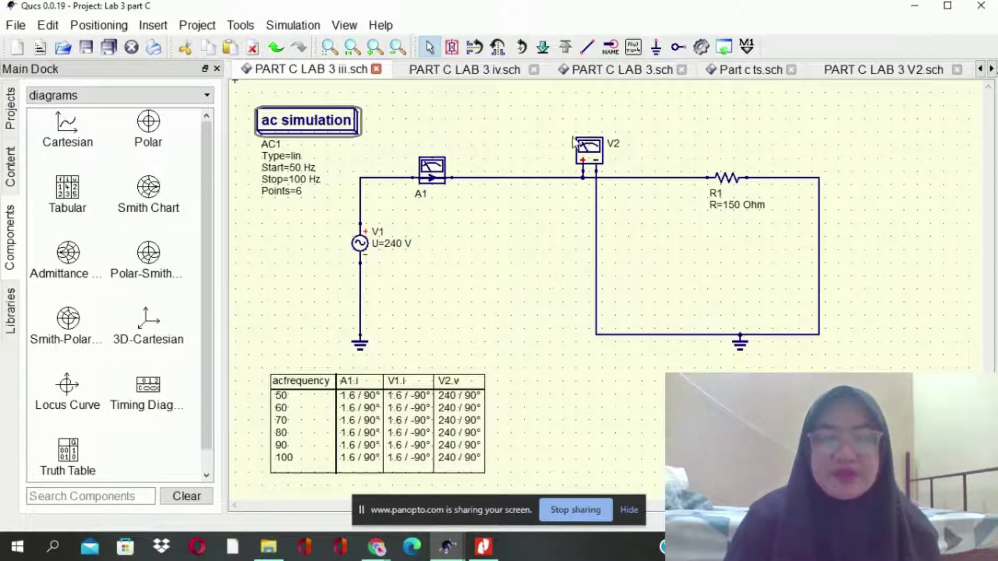
Review the PART C LAB 3 iv and sweep results, then switch to the dc new.sch window
{"action": "left_click", "coordinate": [463, 73]}
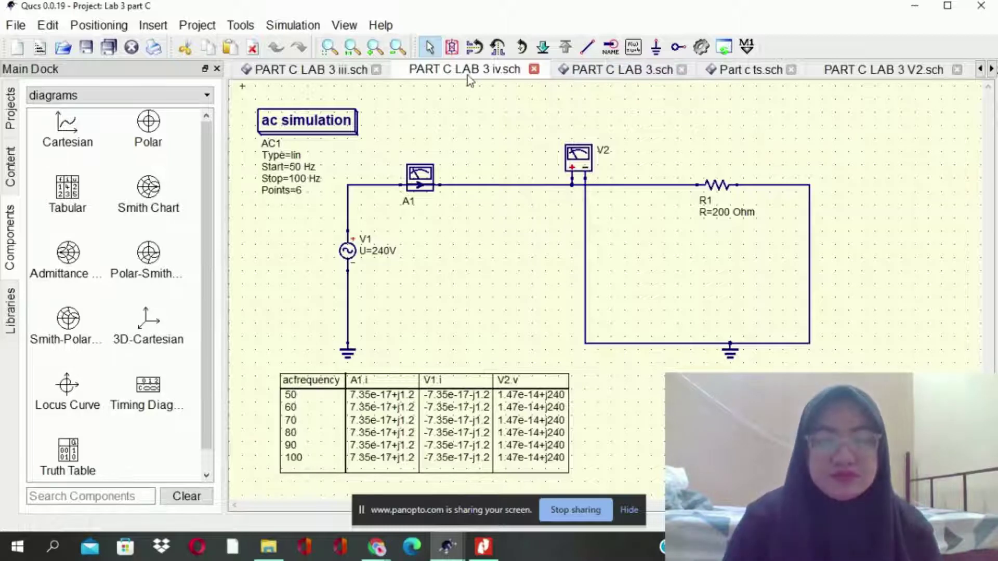
{"action": "left_click", "coordinate": [632, 73]}
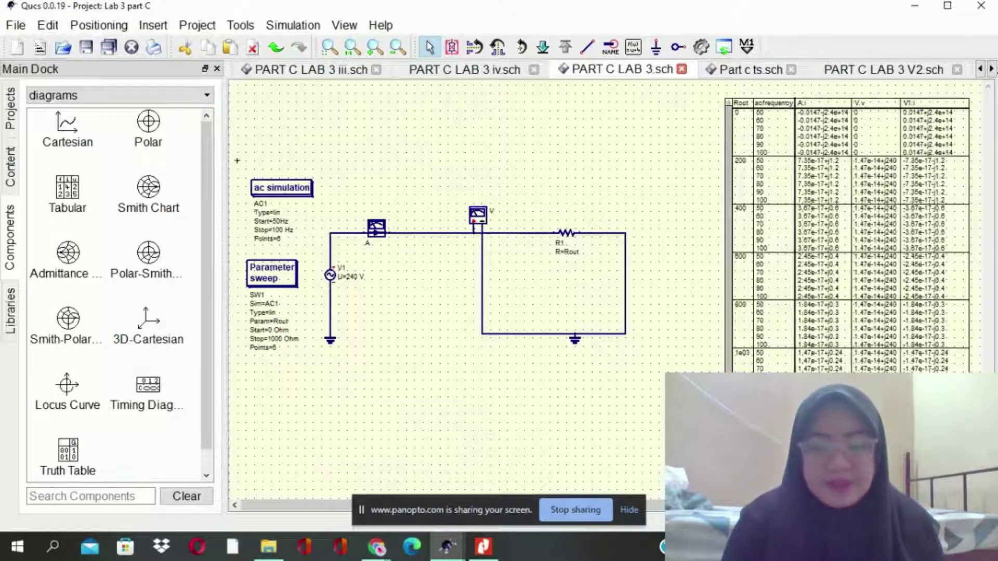
{"action": "mouse_move", "coordinate": [493, 549]}
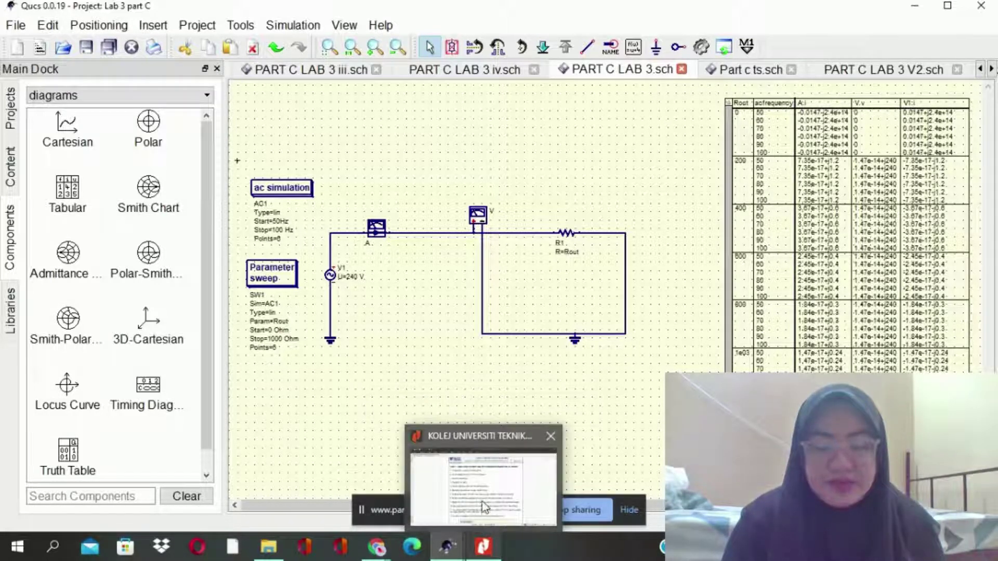
{"action": "mouse_move", "coordinate": [494, 507]}
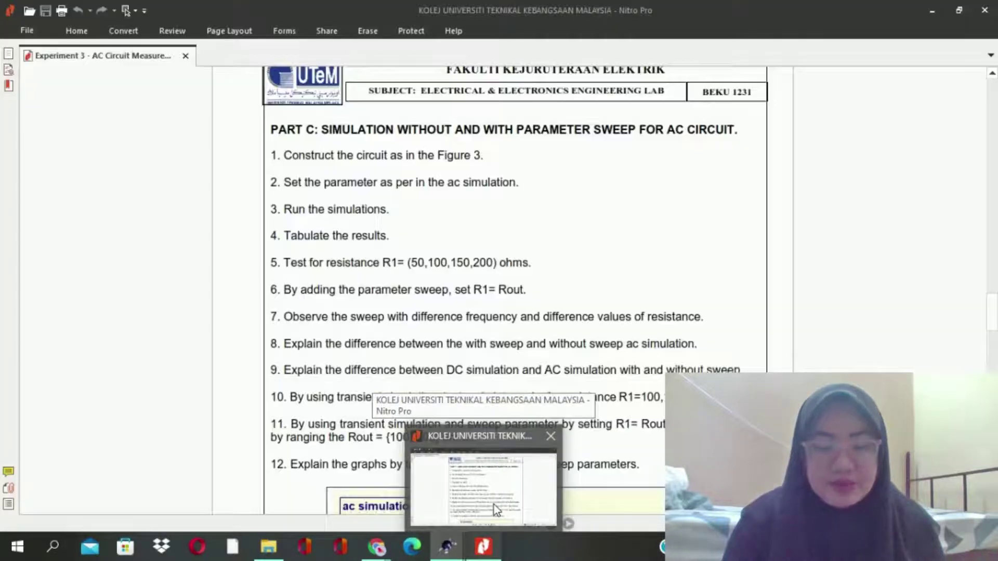
{"action": "mouse_move", "coordinate": [447, 556]}
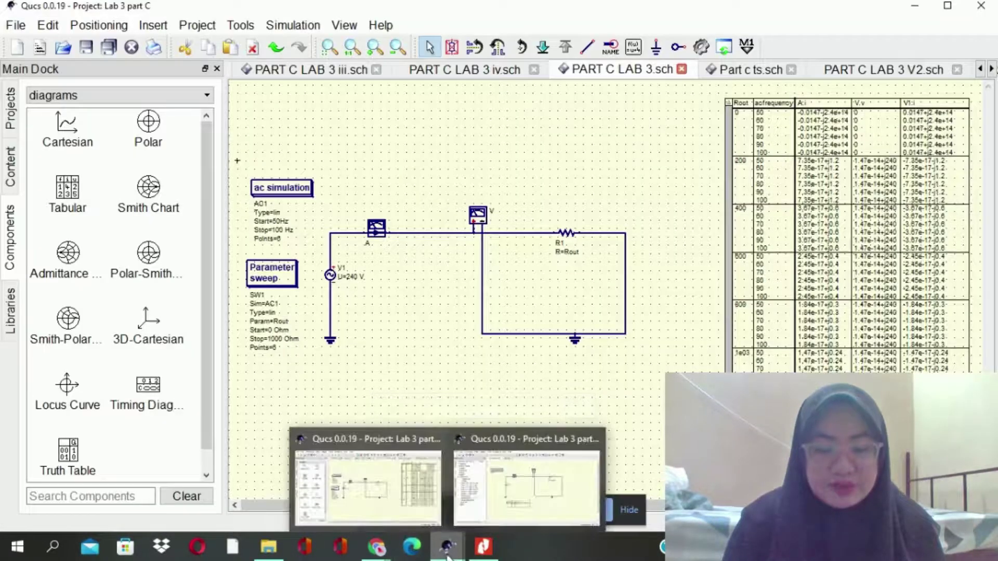
{"action": "left_click", "coordinate": [489, 513]}
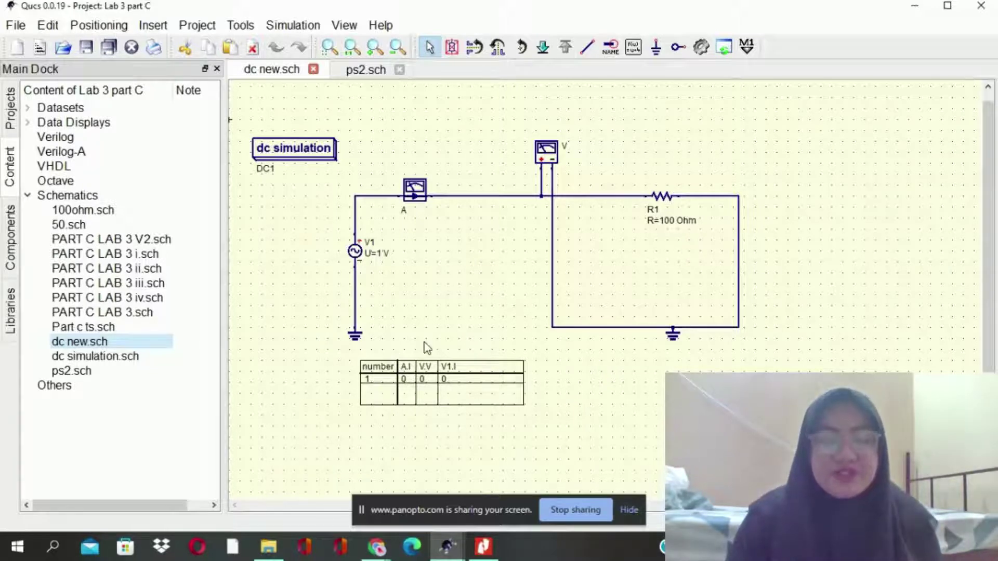
Open ps2.sch, the dc sweep of R1 from 0 to 1000 Ohm on a 240 V source
{"action": "left_click", "coordinate": [356, 75]}
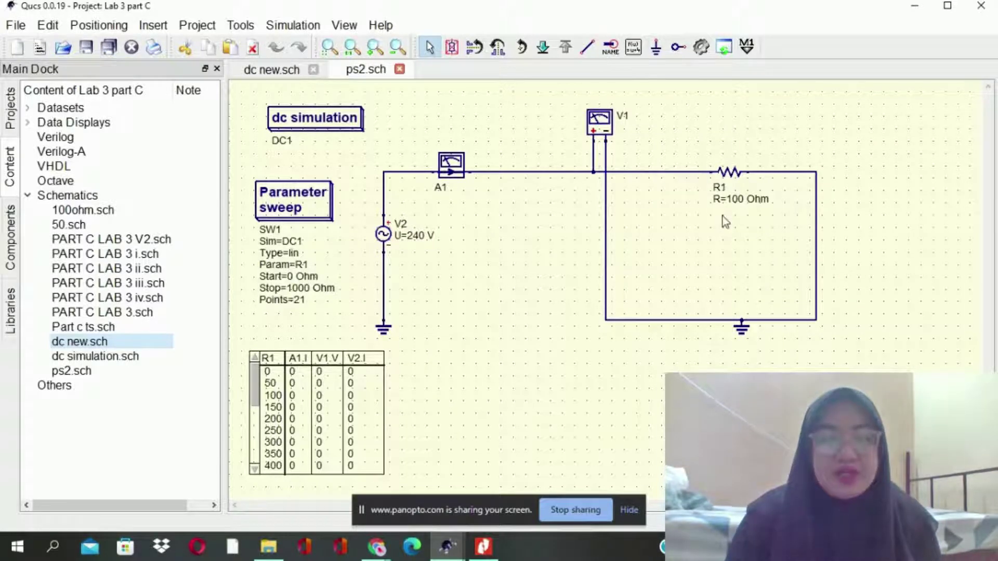
Change R1's resistance from 100 Ohm to Rout, simulate, and open the empty ps2.dpl display page
{"action": "double_click", "coordinate": [730, 178]}
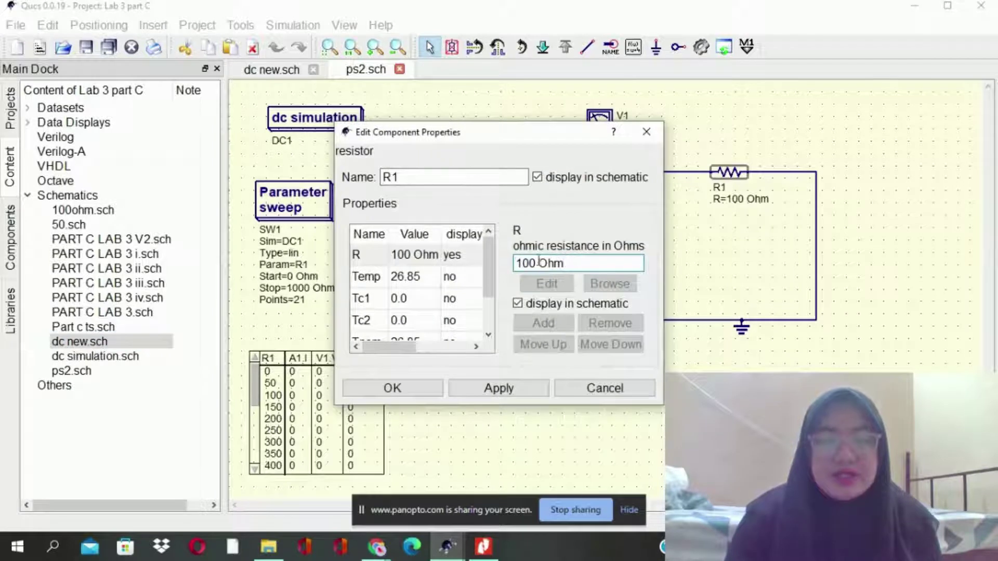
{"action": "key", "text": "BackSpace"}
{"action": "key", "text": "BackSpace"}
{"action": "key", "text": "BackSpace"}
{"action": "key", "text": "BackSpace"}
{"action": "key", "text": "BackSpace"}
{"action": "key", "text": "BackSpace"}
{"action": "key", "text": "BackSpace"}
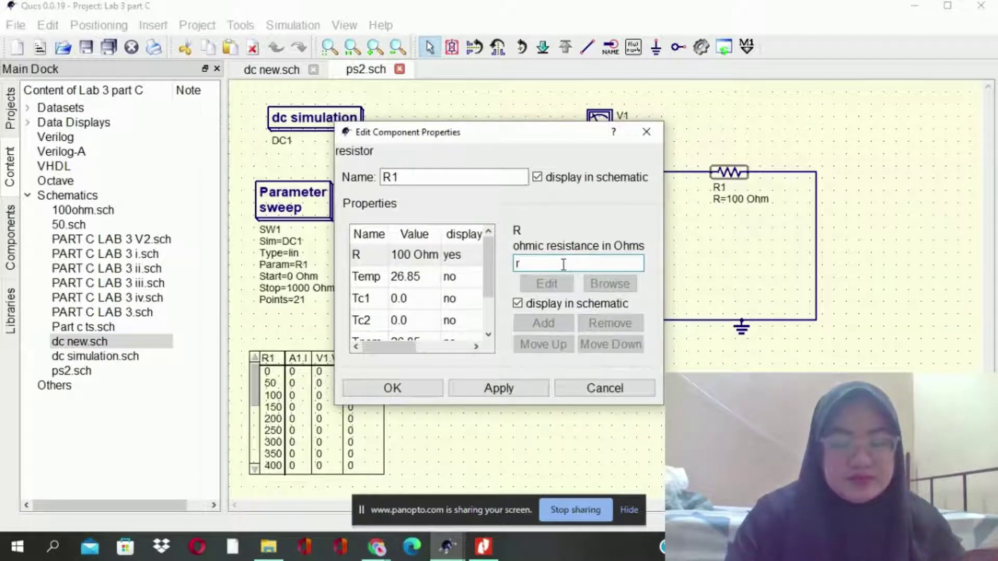
{"action": "type", "text": "Rout"}
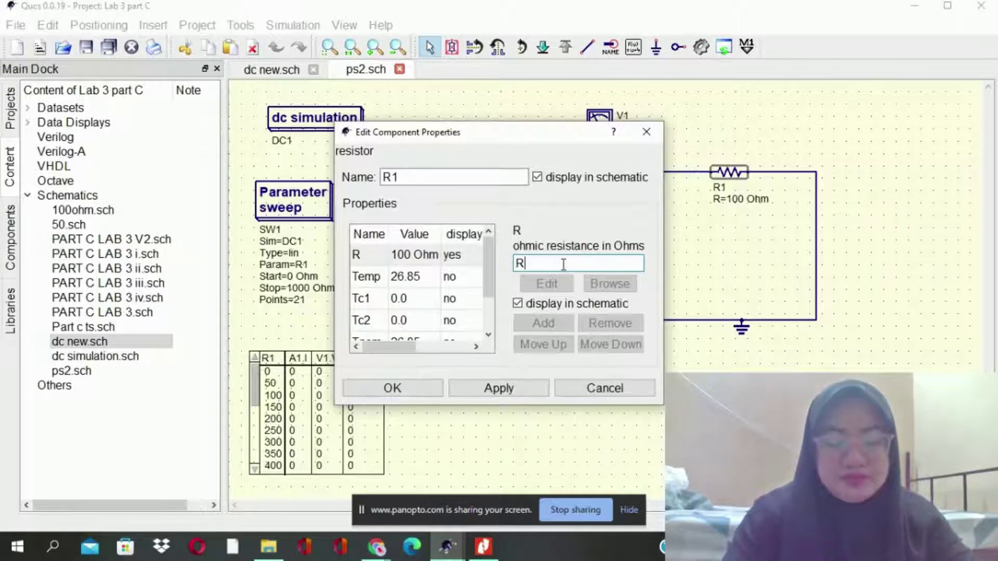
{"action": "left_click", "coordinate": [515, 391]}
{"action": "left_click", "coordinate": [408, 391]}
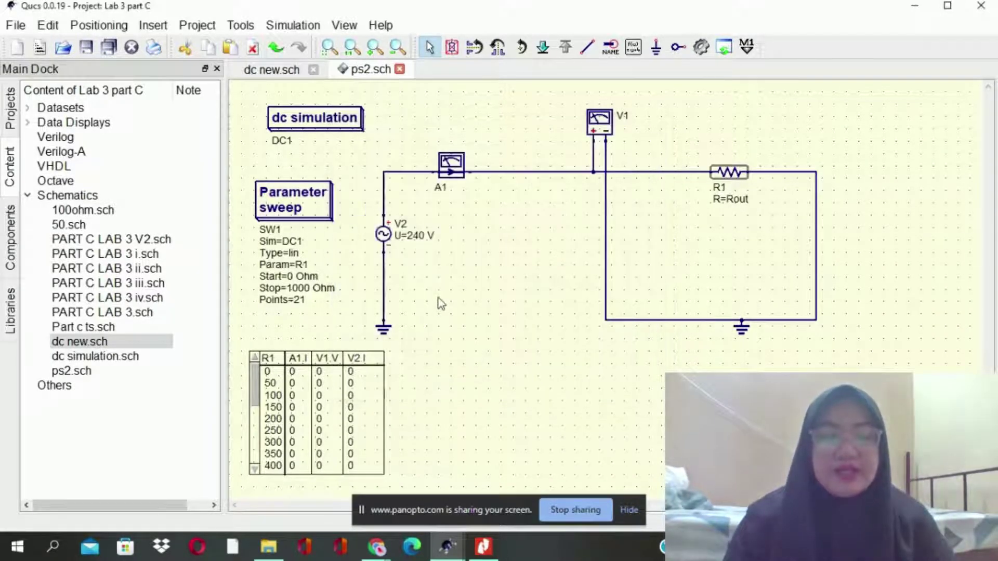
{"action": "left_click", "coordinate": [700, 48]}
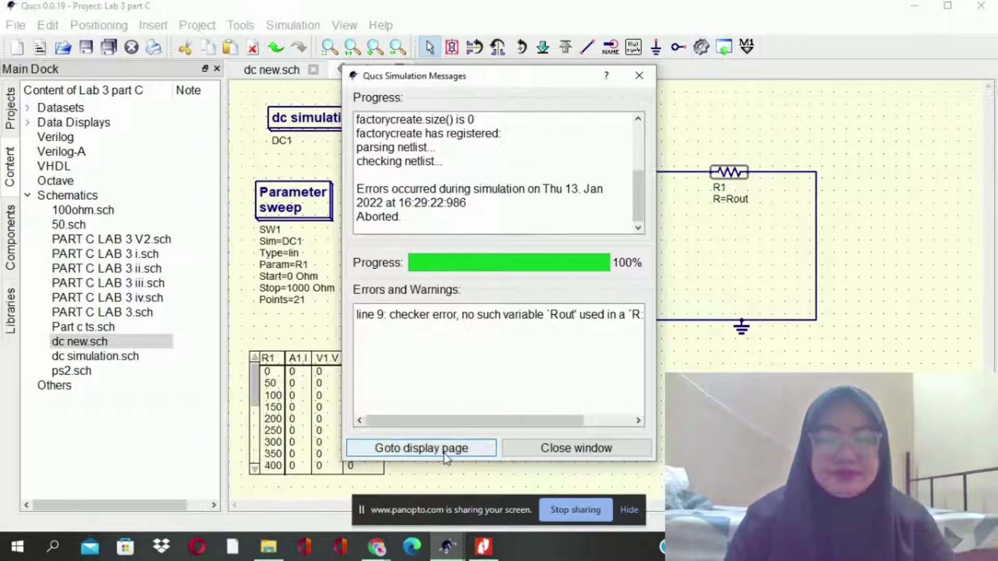
{"action": "left_click", "coordinate": [449, 452]}
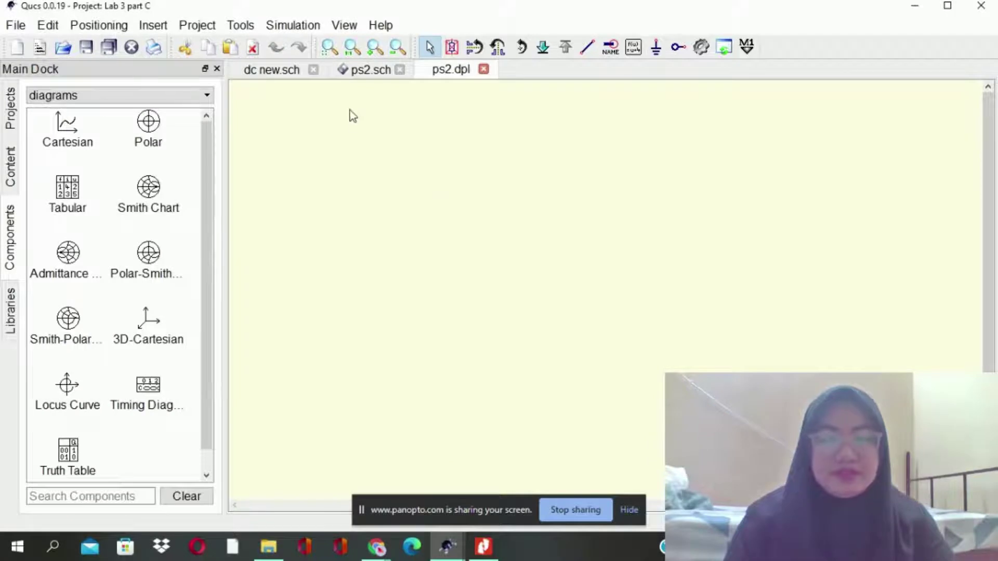
Review ps2.sch's all-zero A1.I, V1.V and V2.I results for R1 0–1000, then preview both Qucs windows
{"action": "left_click", "coordinate": [362, 72]}
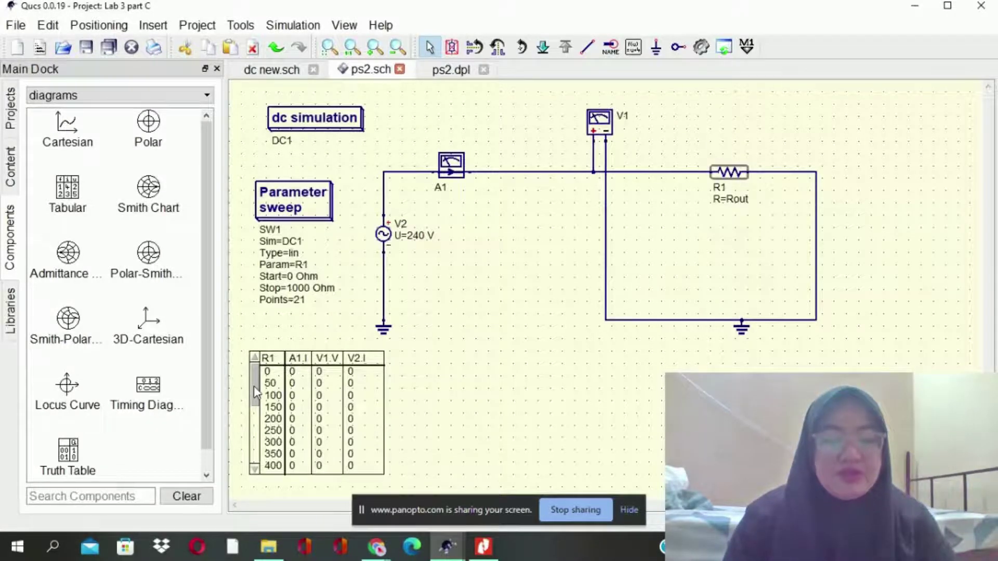
{"action": "left_click_drag", "start_coordinate": [256, 402], "coordinate": [256, 466]}
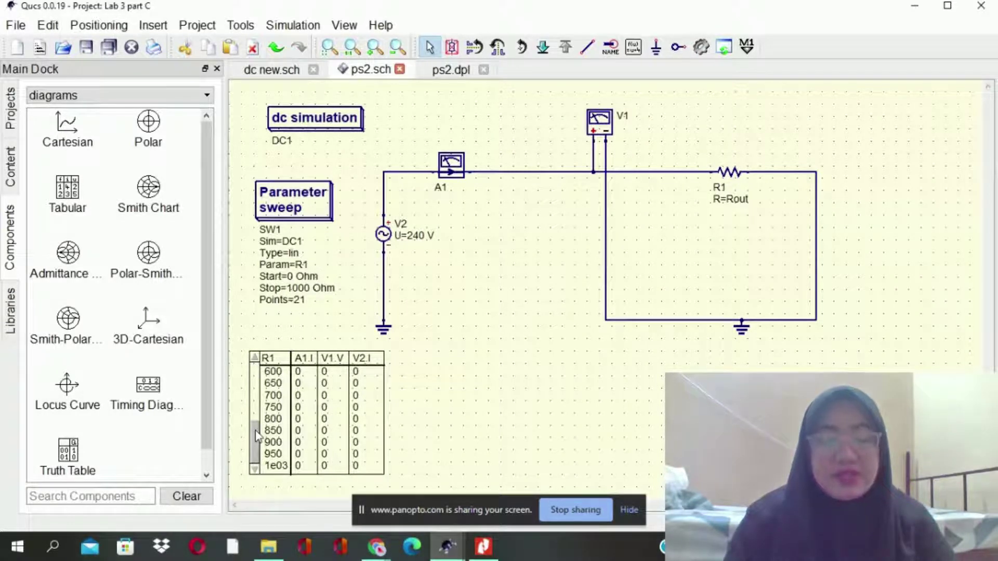
{"action": "left_click", "coordinate": [256, 387]}
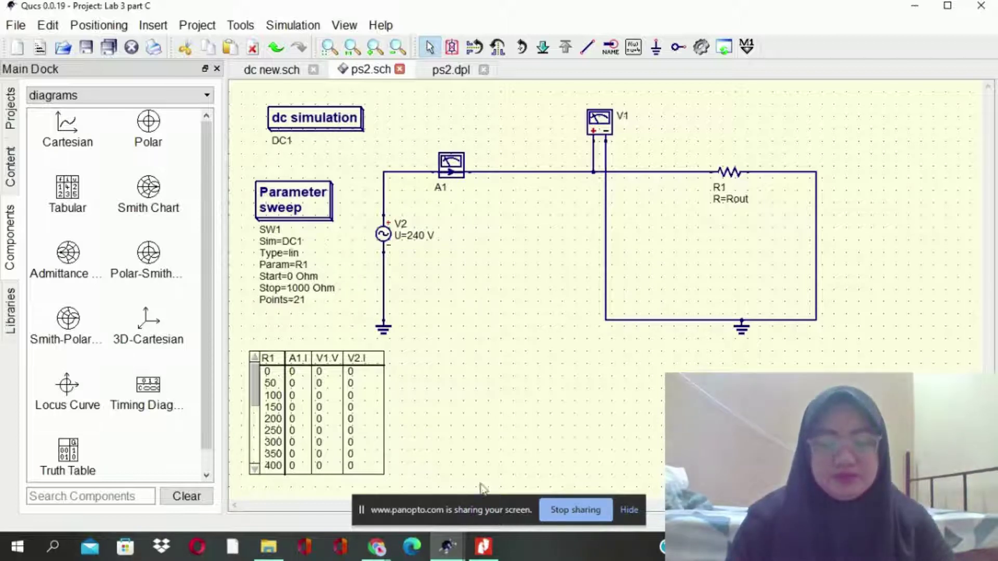
{"action": "left_click", "coordinate": [448, 547]}
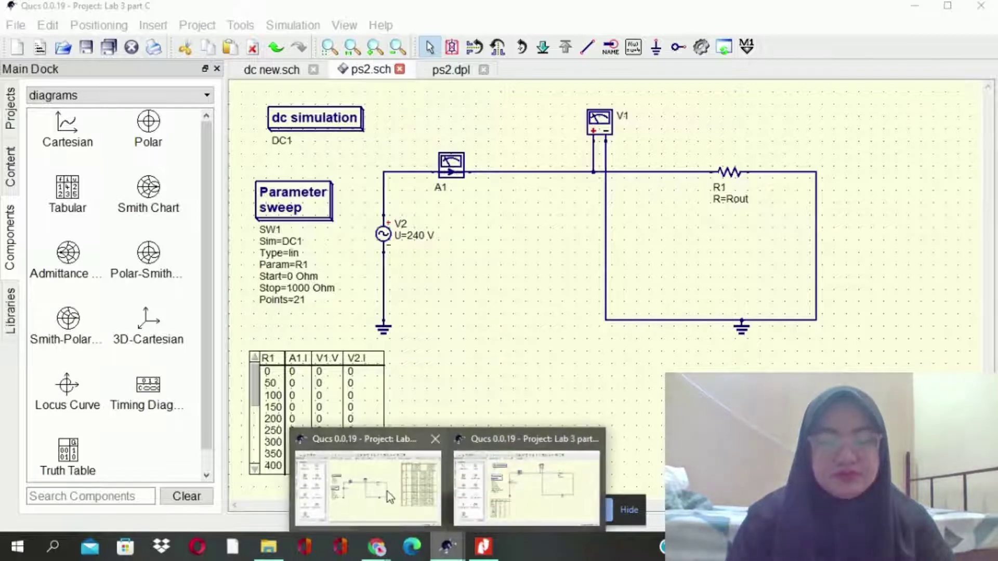
In the other Qucs window, show Part c ts.sch with its 30 ms, 50 Hz sine-wave transient plot
{"action": "left_click", "coordinate": [386, 491]}
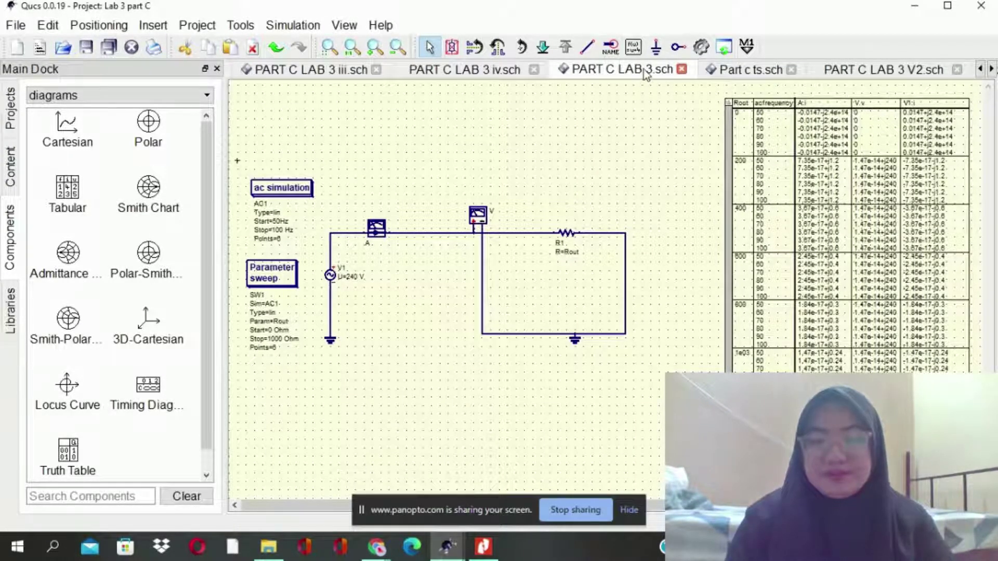
{"action": "left_click", "coordinate": [752, 70]}
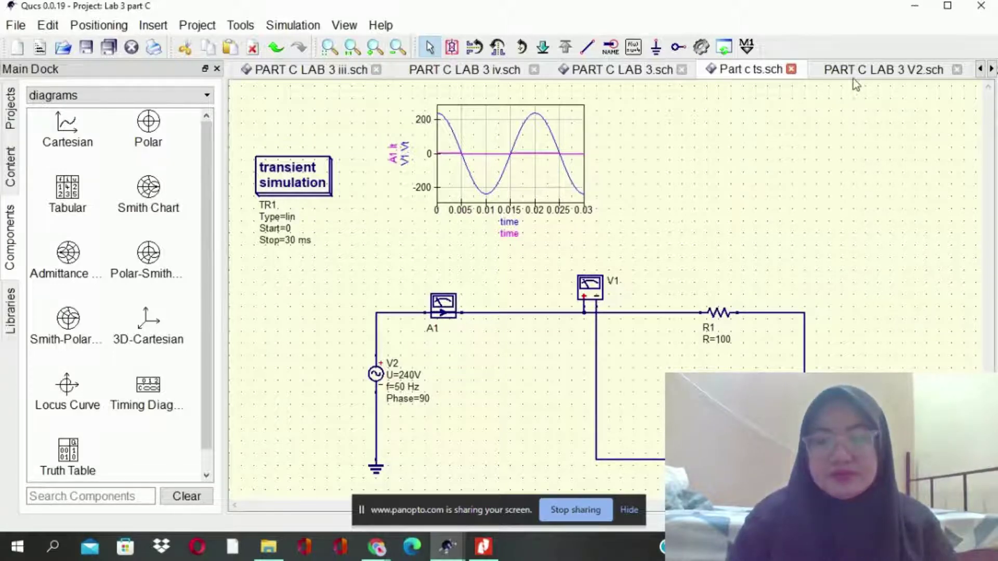
Show PART C LAB 3 V2.sch, sweeping Rout 0–1000 Ohm over 21 points in a 30 ms transient
{"action": "left_click", "coordinate": [875, 73]}
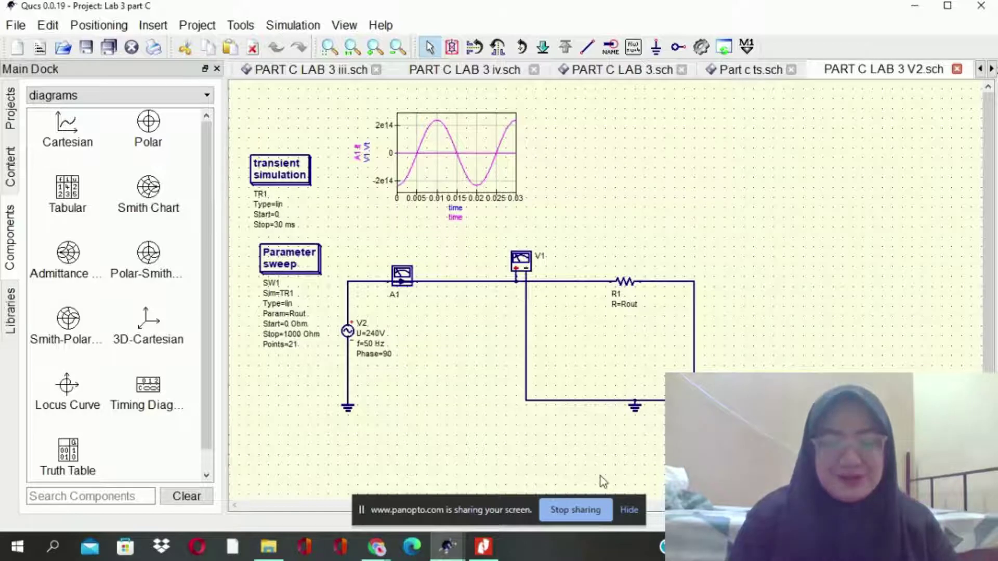
Bring up LAB 3D (a).sch with the 230 Ohm resistor's A.It and V.Vt sine plots
{"action": "left_click", "coordinate": [576, 517]}
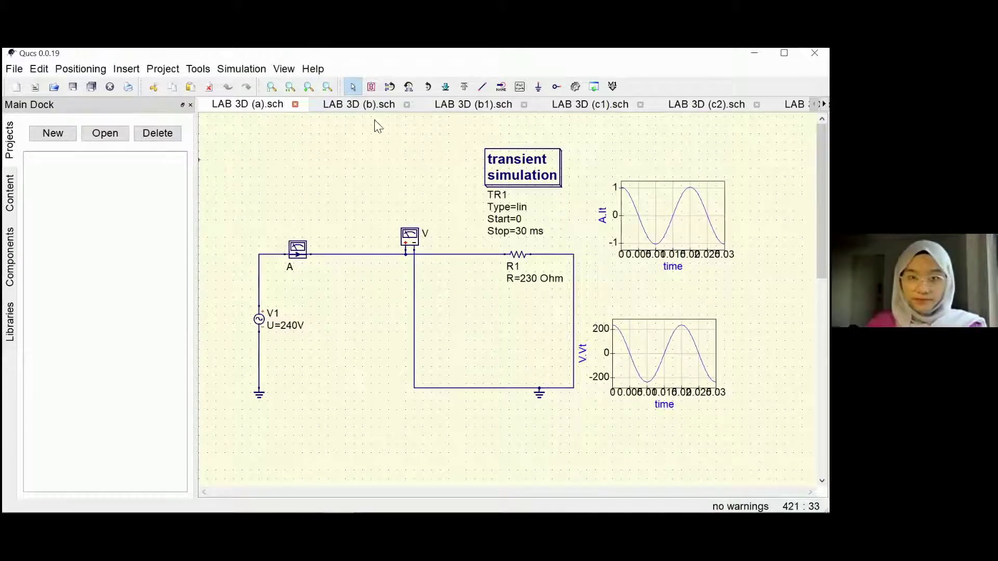
Compare the 10 mF (b) and 50 mF (b1) capacitor plots, finishing on the 1 H inductor circuit (c1)
{"action": "left_click", "coordinate": [367, 105]}
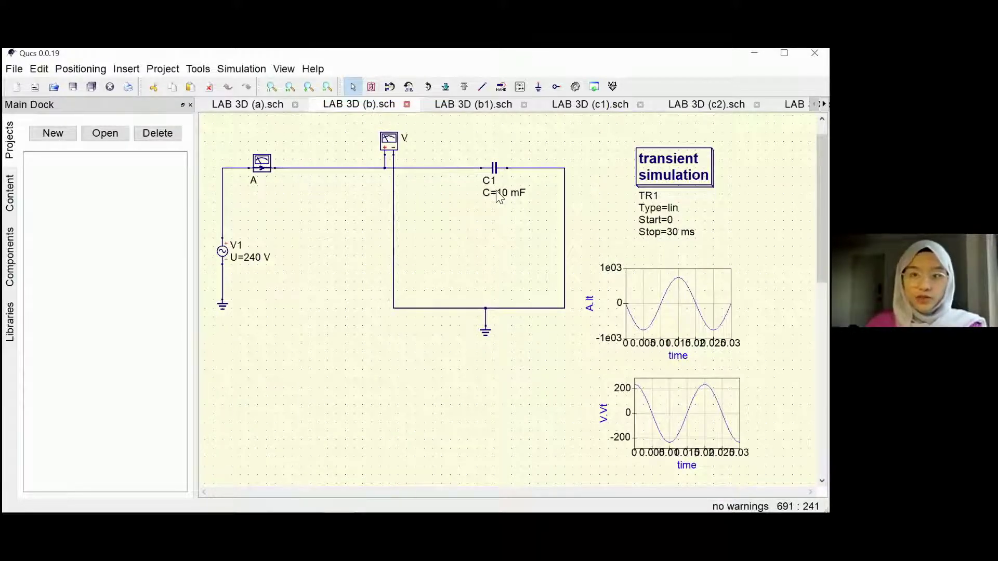
{"action": "left_click", "coordinate": [481, 109]}
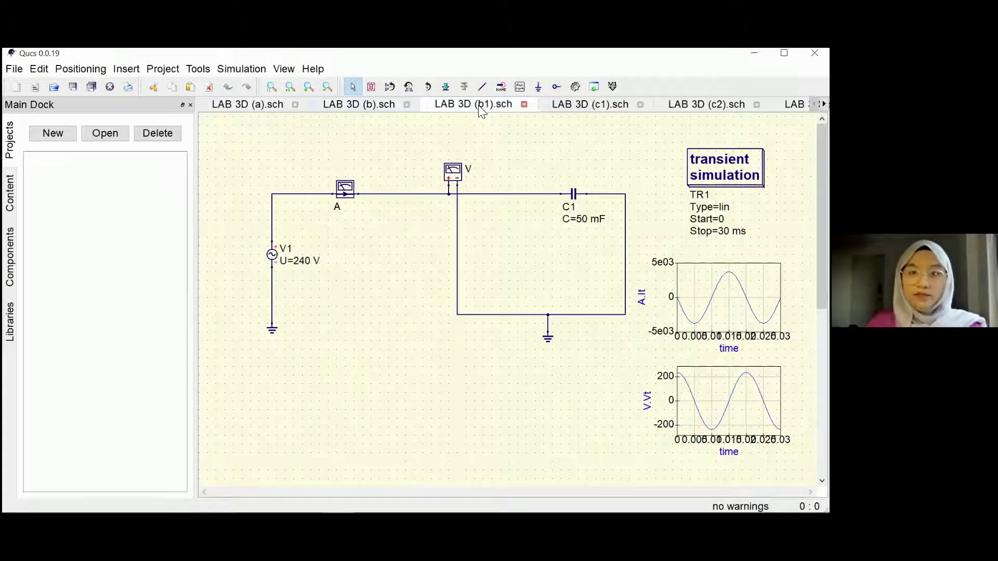
{"action": "left_click", "coordinate": [357, 107]}
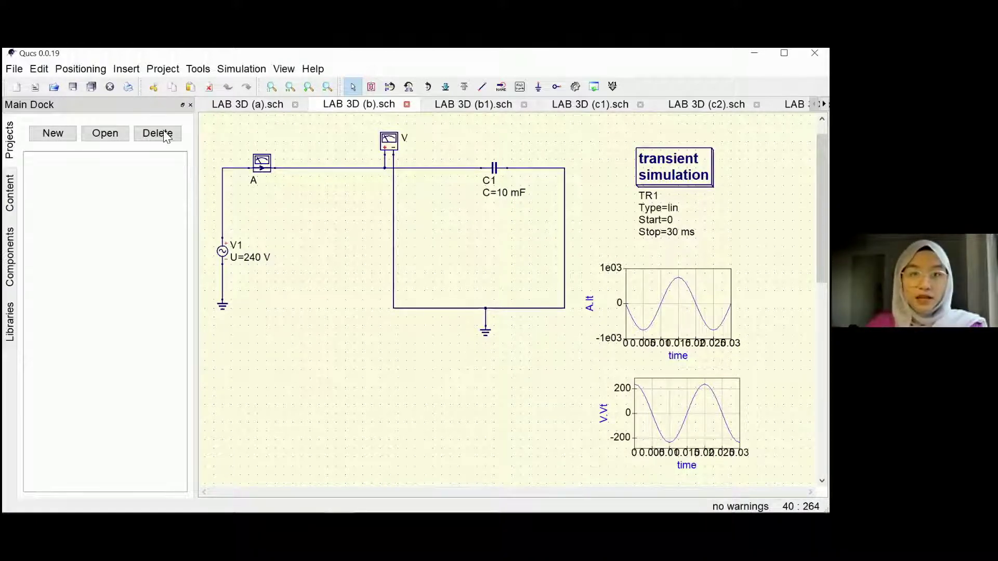
{"action": "left_click", "coordinate": [466, 106]}
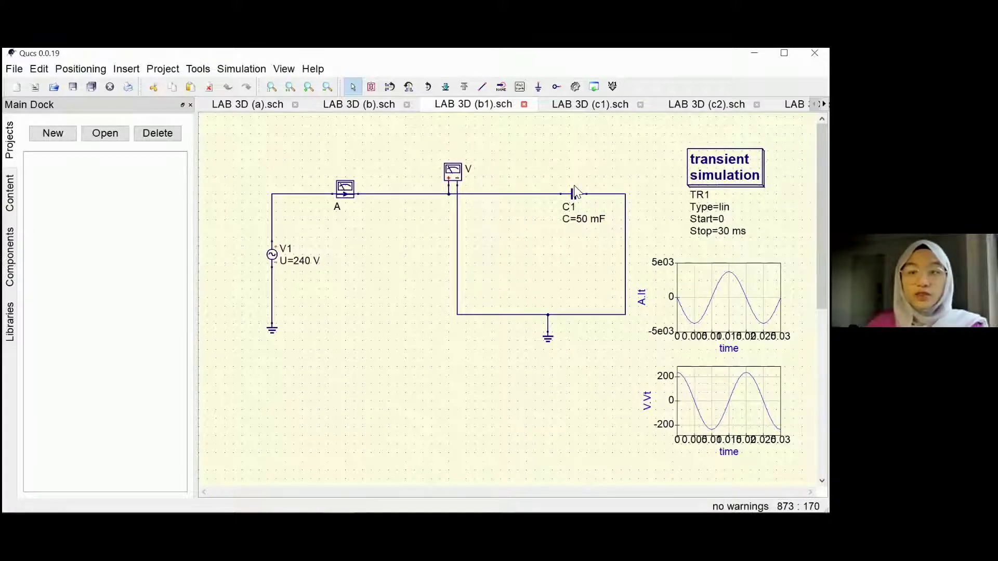
{"action": "left_click", "coordinate": [584, 109]}
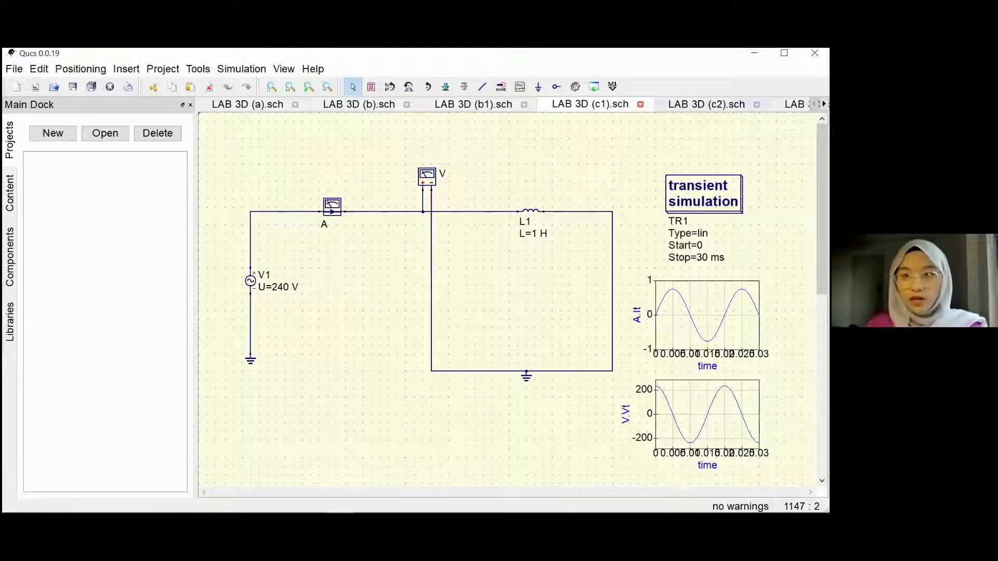
View the 10 mH inductor (c3) plots, then return to the 1 H circuit (c1)
{"action": "left_click", "coordinate": [795, 104]}
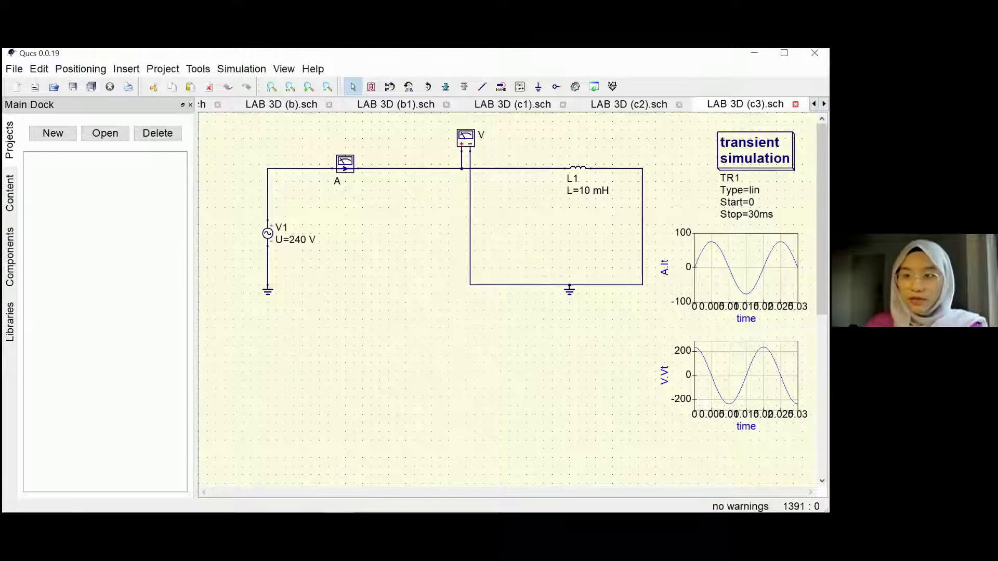
{"action": "scroll", "coordinate": [611, 166], "scroll_direction": "up", "scroll_amount": 5}
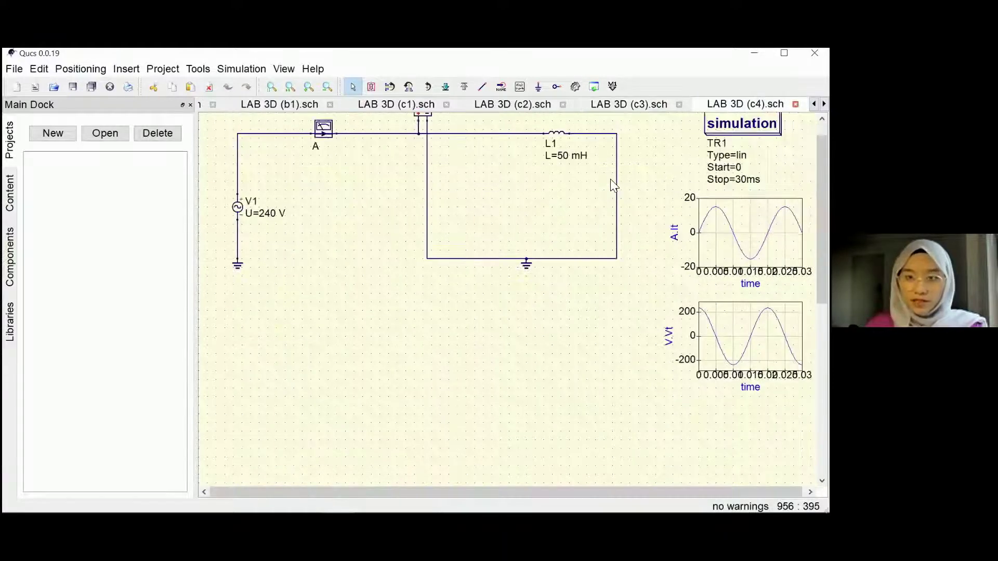
{"action": "left_click", "coordinate": [427, 105]}
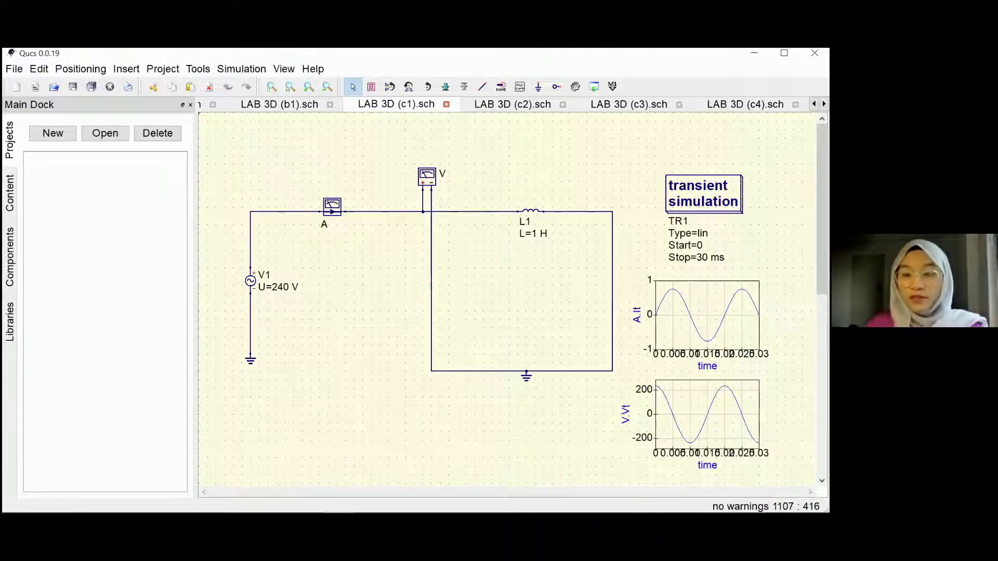
{"action": "scroll", "coordinate": [510, 301], "scroll_direction": "down", "scroll_amount": 1}
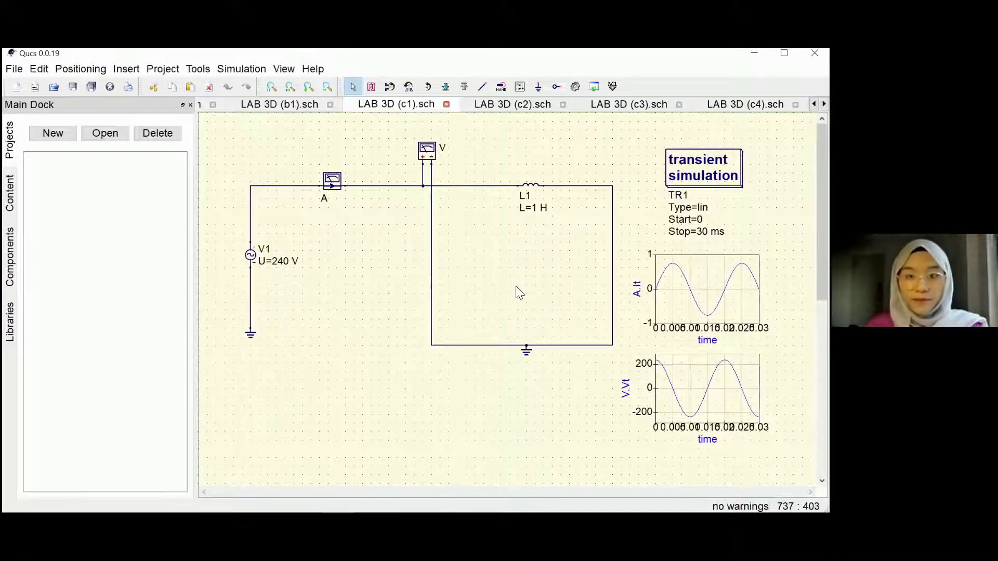
{"action": "scroll", "coordinate": [518, 293], "scroll_direction": "up", "scroll_amount": 1}
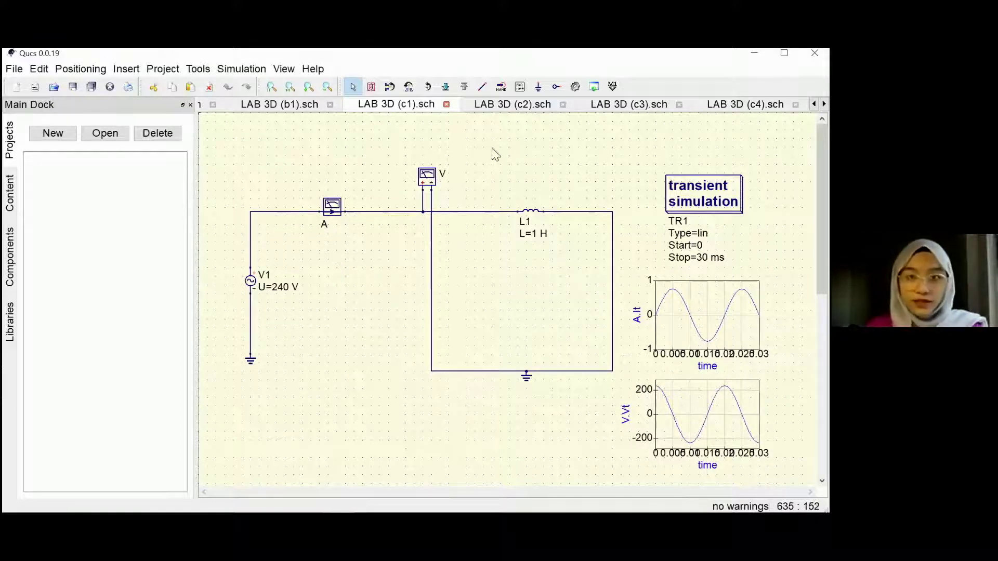
Step through the 1 mH (c2), 10 mH (c3) and 50 mH (c4) inductor plots, ending on c4
{"action": "left_click", "coordinate": [515, 104]}
{"action": "scroll", "coordinate": [546, 167], "scroll_direction": "up", "scroll_amount": 3}
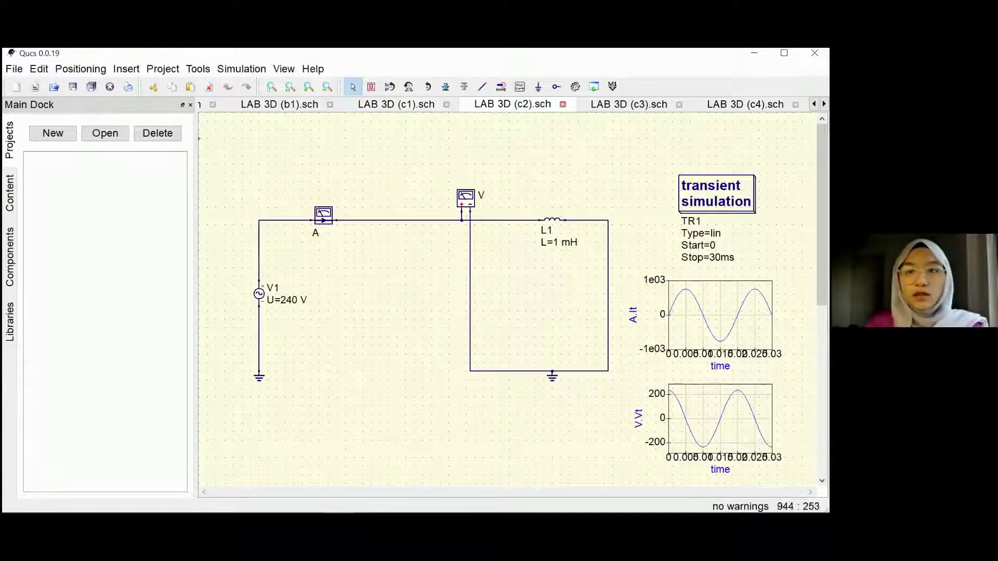
{"action": "left_click", "coordinate": [630, 107]}
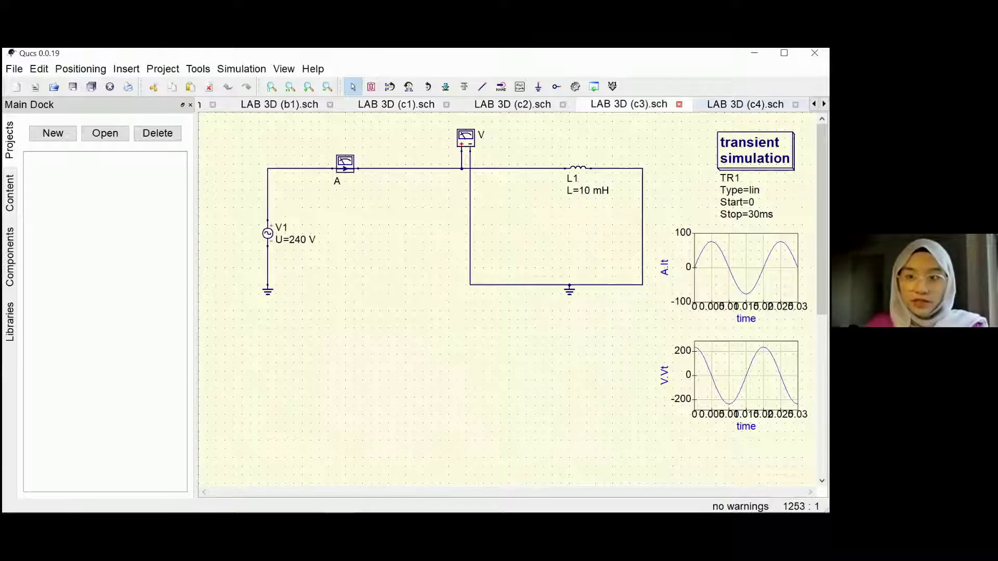
{"action": "left_click", "coordinate": [745, 104]}
{"action": "left_click", "coordinate": [824, 104]}
{"action": "left_click", "coordinate": [824, 104]}
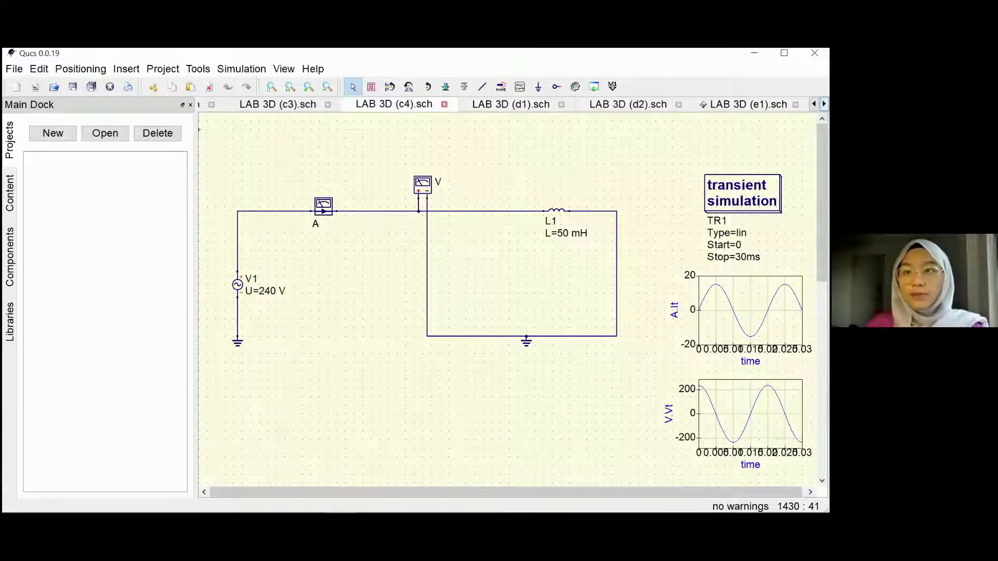
Alternate between the 10 mF (d1) and 50 mF (d2) RC plots, finishing on the 1 H R–L circuit (e1)
{"action": "left_click", "coordinate": [546, 106]}
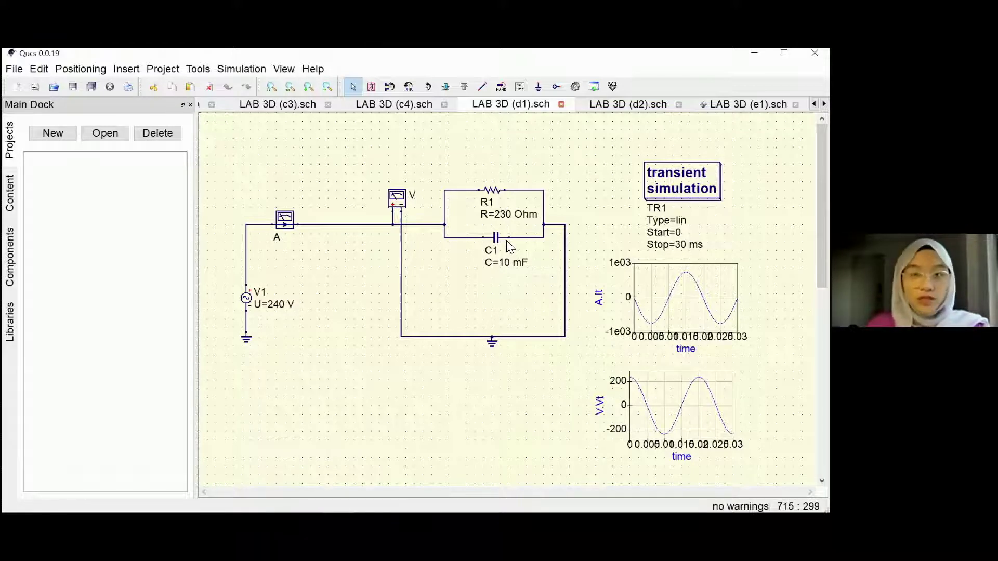
{"action": "left_click", "coordinate": [606, 106]}
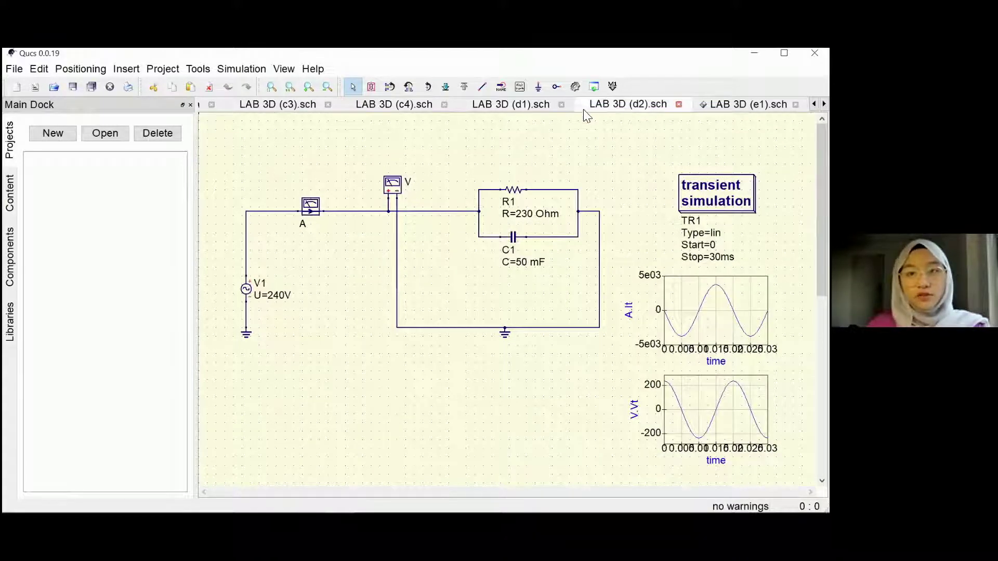
{"action": "left_click", "coordinate": [527, 107]}
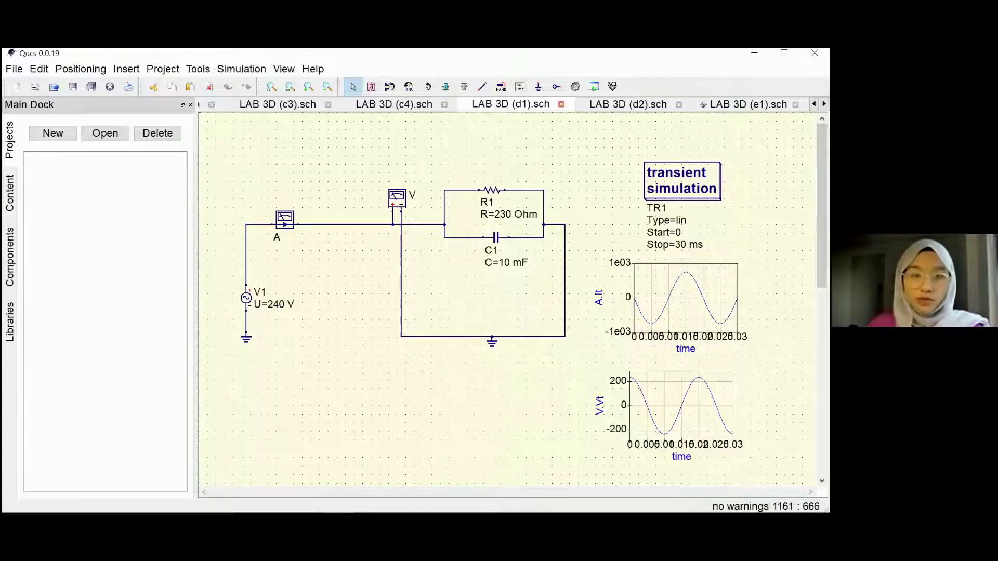
{"action": "left_click", "coordinate": [642, 106]}
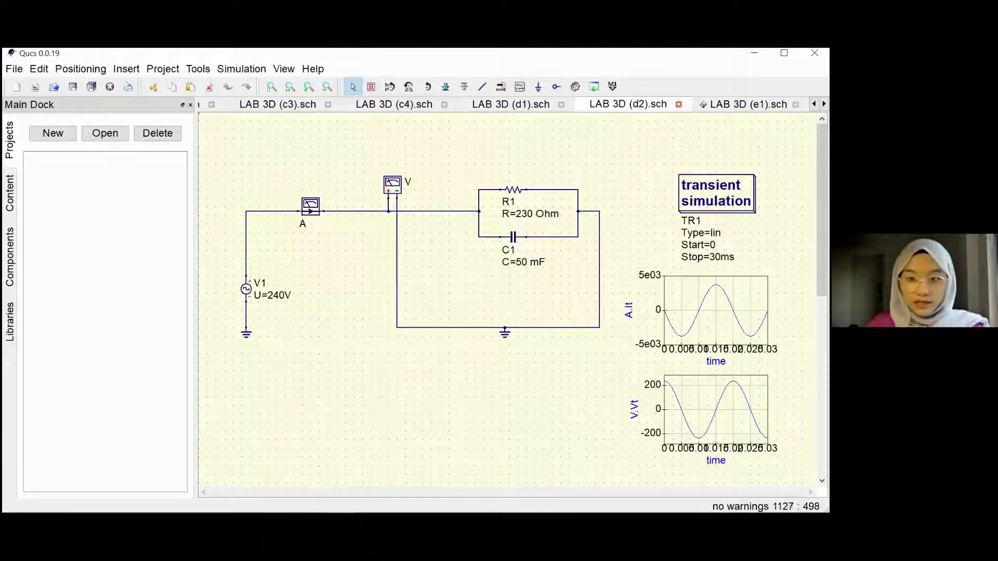
{"action": "left_click", "coordinate": [525, 104]}
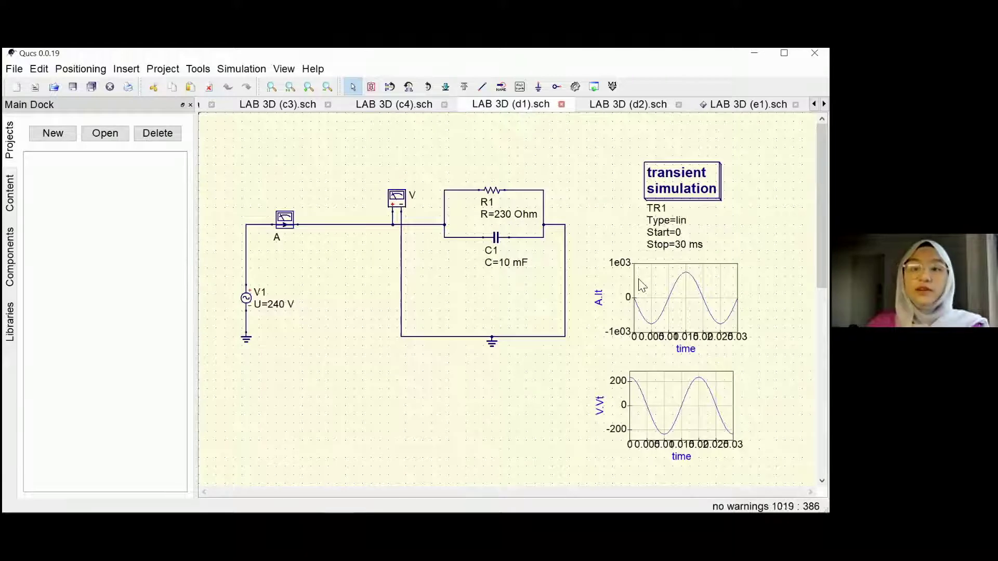
{"action": "left_click", "coordinate": [623, 109]}
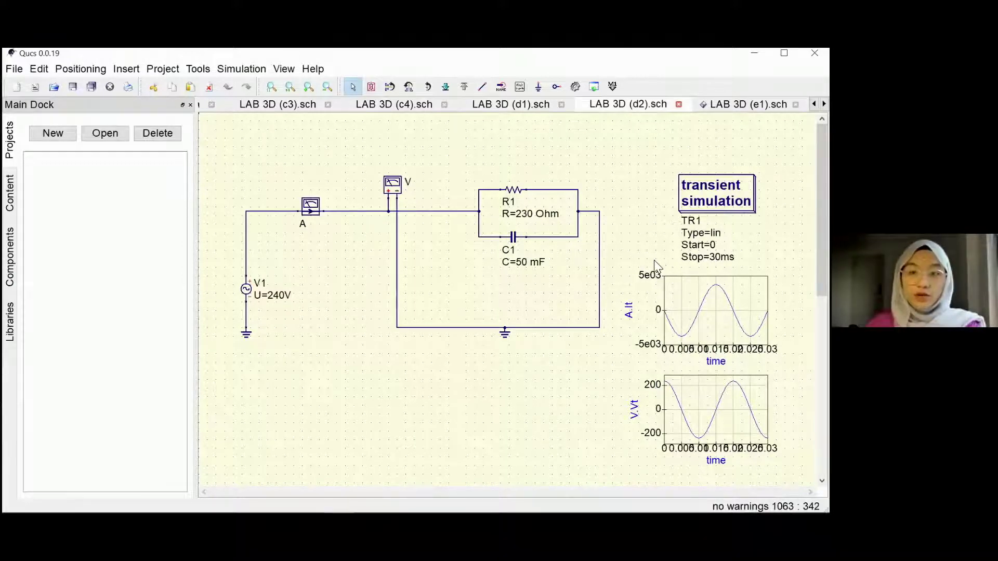
{"action": "left_click", "coordinate": [520, 106]}
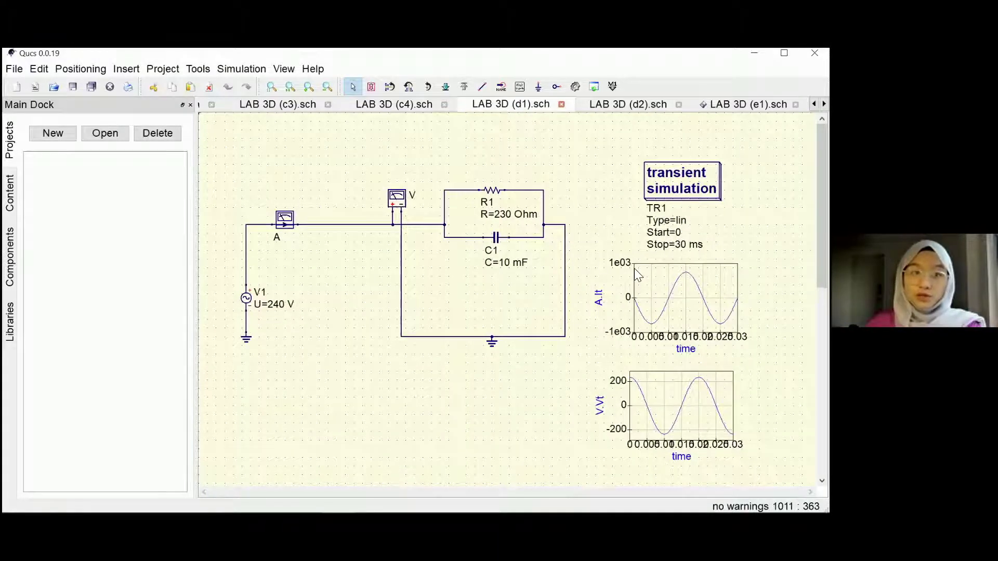
{"action": "left_click", "coordinate": [644, 108]}
{"action": "left_click", "coordinate": [749, 105]}
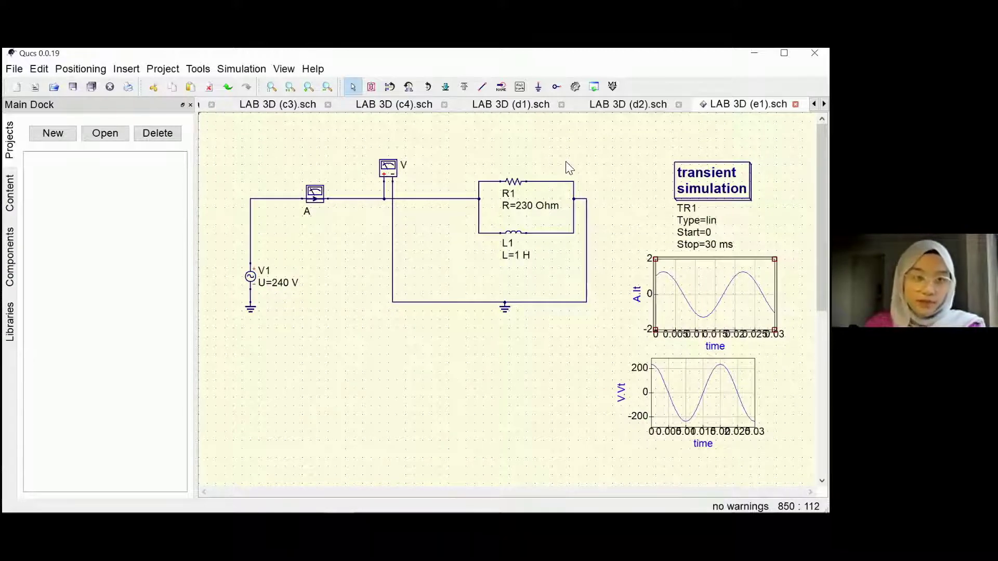
Compare the 1 H (e1) and 1 mH (e2) R–L circuit plots
{"action": "left_click", "coordinate": [632, 263]}
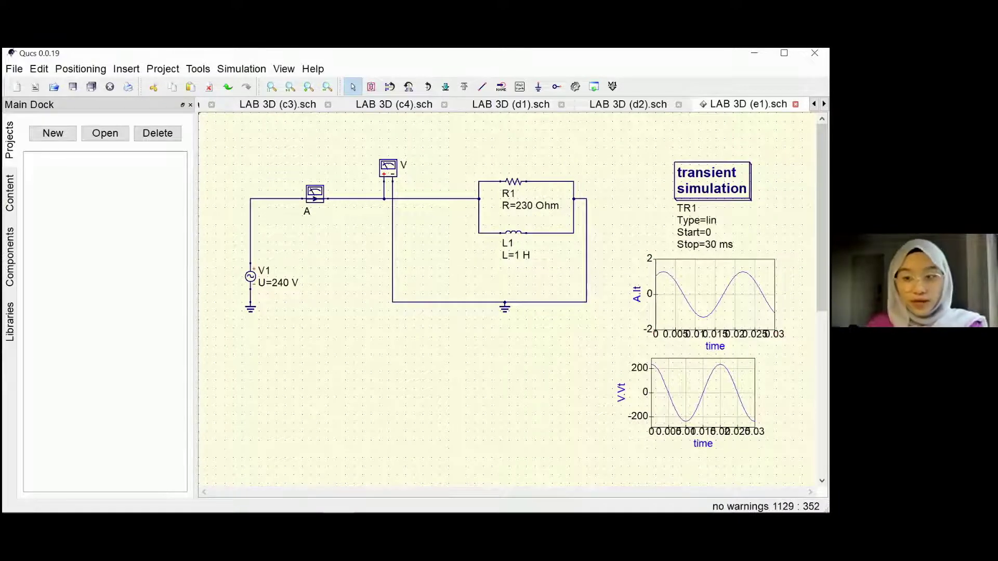
{"action": "left_click", "coordinate": [824, 104]}
{"action": "left_click", "coordinate": [824, 104]}
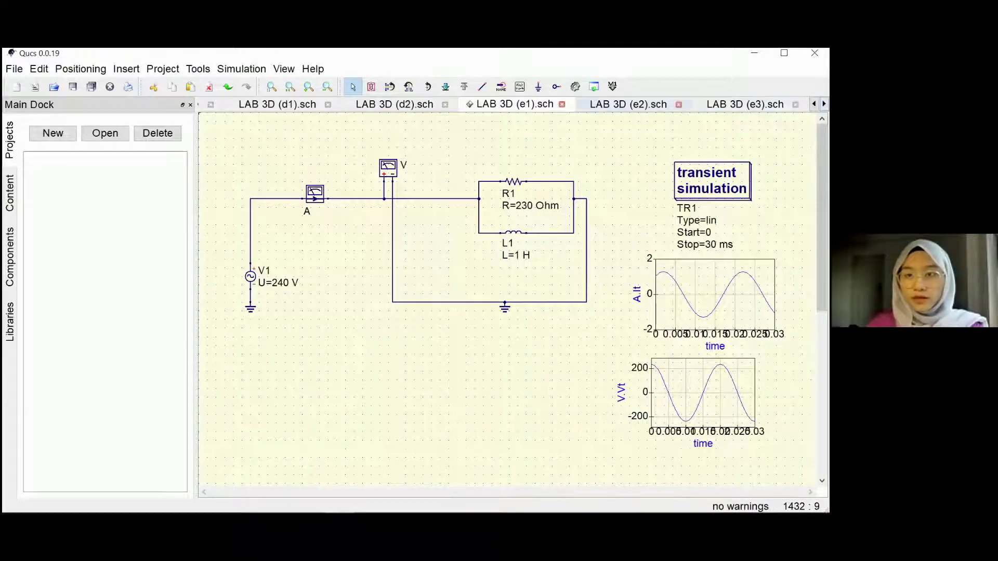
{"action": "left_click", "coordinate": [650, 101]}
{"action": "left_click", "coordinate": [535, 105]}
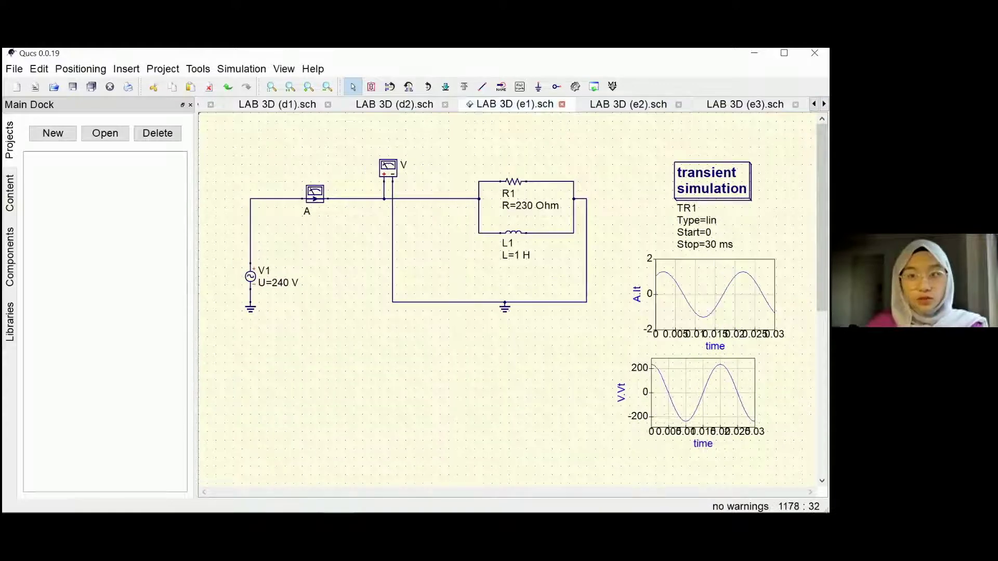
{"action": "left_click", "coordinate": [628, 104]}
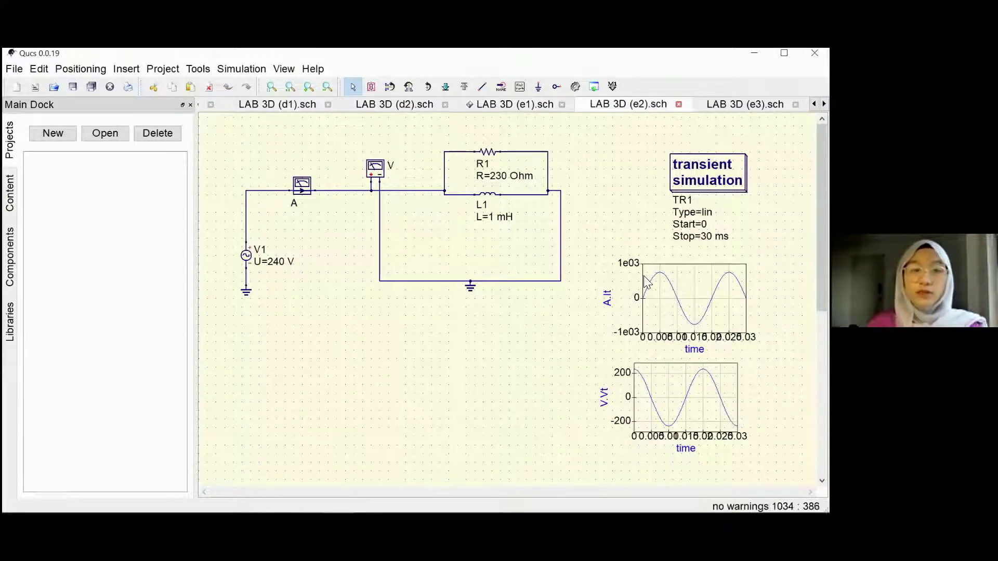
Compare the 10 mH (e3) and 50 mH (e4) R–L circuit plots, ending on e4
{"action": "left_click", "coordinate": [745, 104]}
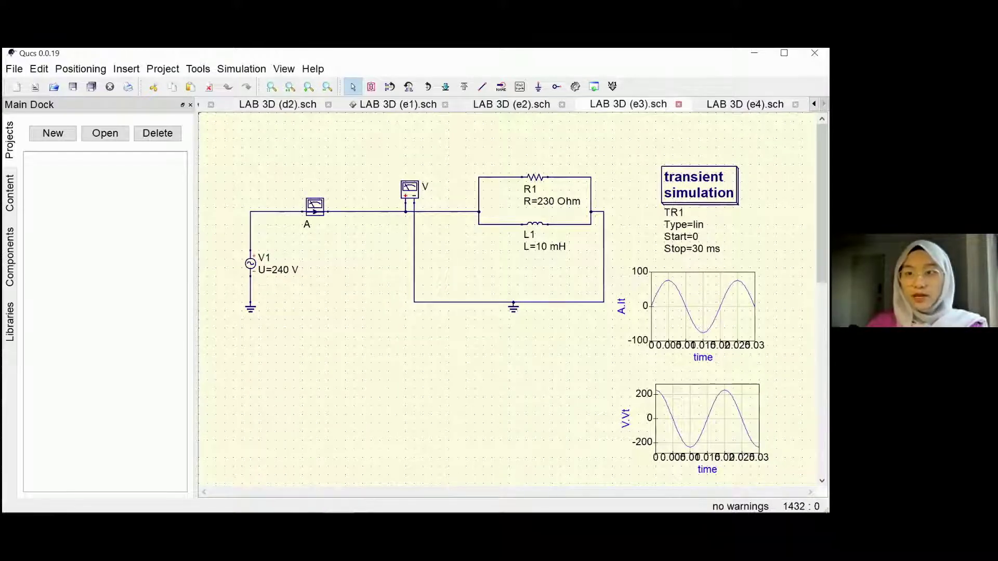
{"action": "left_click", "coordinate": [745, 104]}
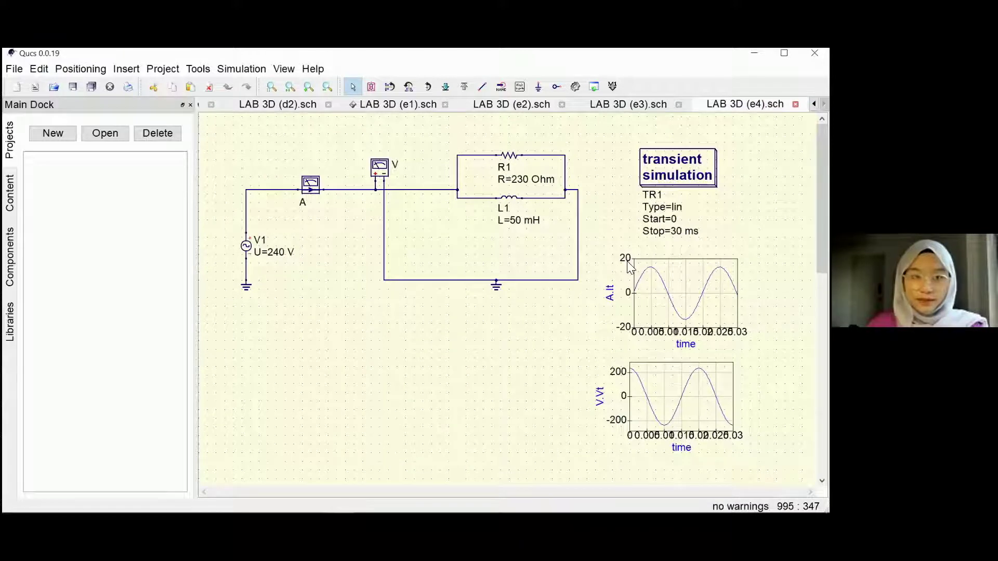
{"action": "left_click", "coordinate": [629, 106]}
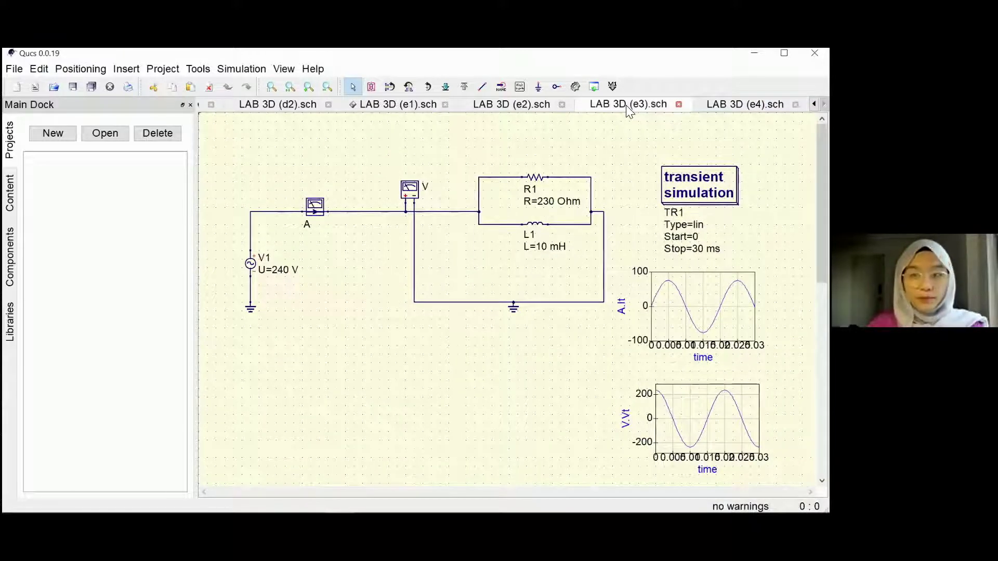
{"action": "left_click", "coordinate": [741, 104]}
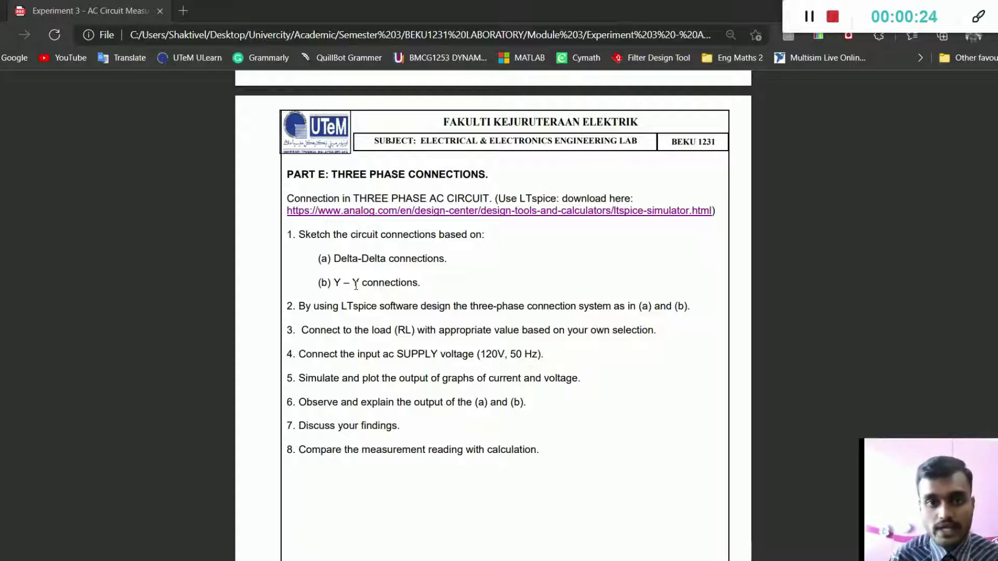
Run the Part e Delta-Delta transient simulation in LTspice, then return to the Word report
{"action": "mouse_move", "coordinate": [449, 559]}
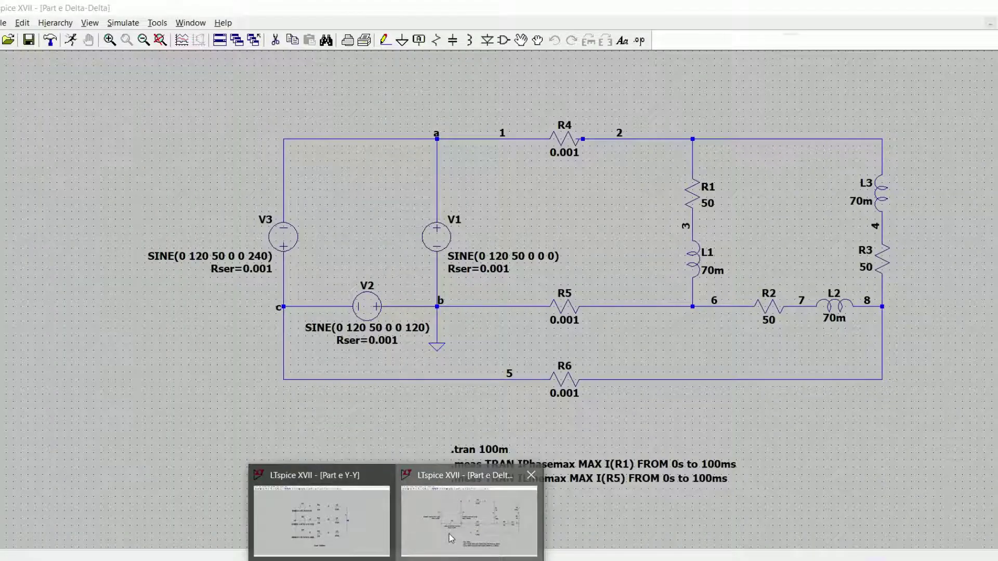
{"action": "left_click", "coordinate": [448, 533]}
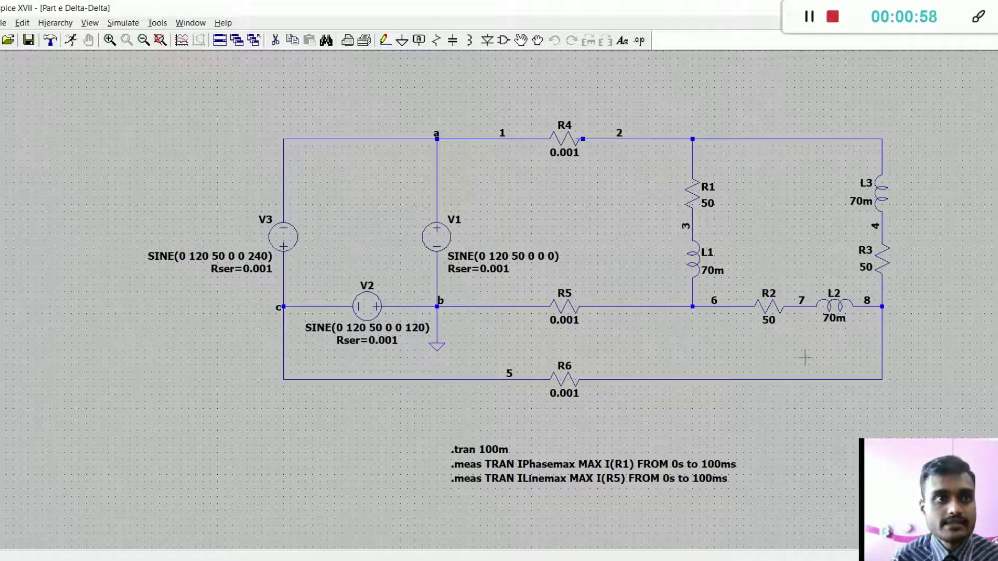
{"action": "left_click", "coordinate": [72, 41]}
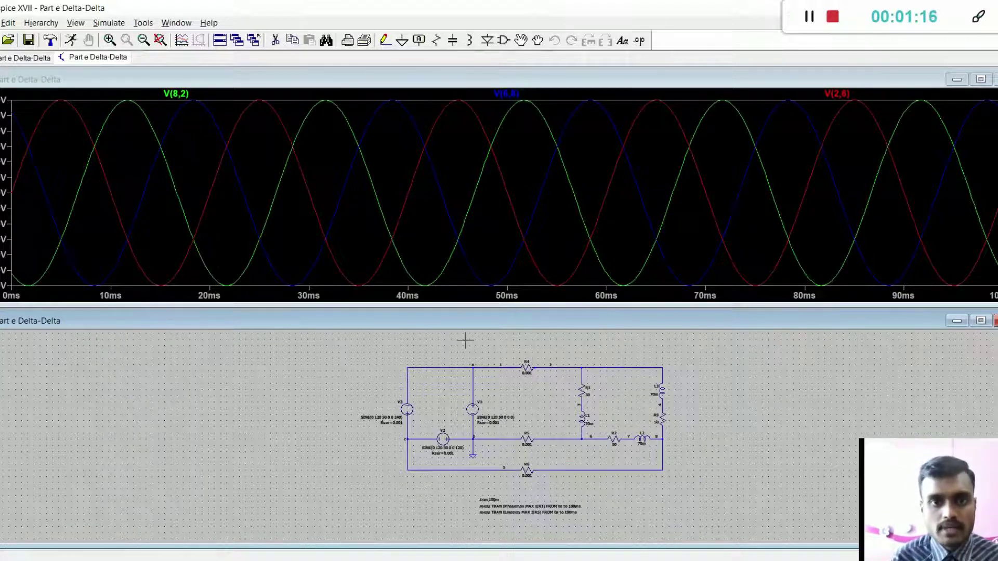
{"action": "key", "text": "alt+Tab"}
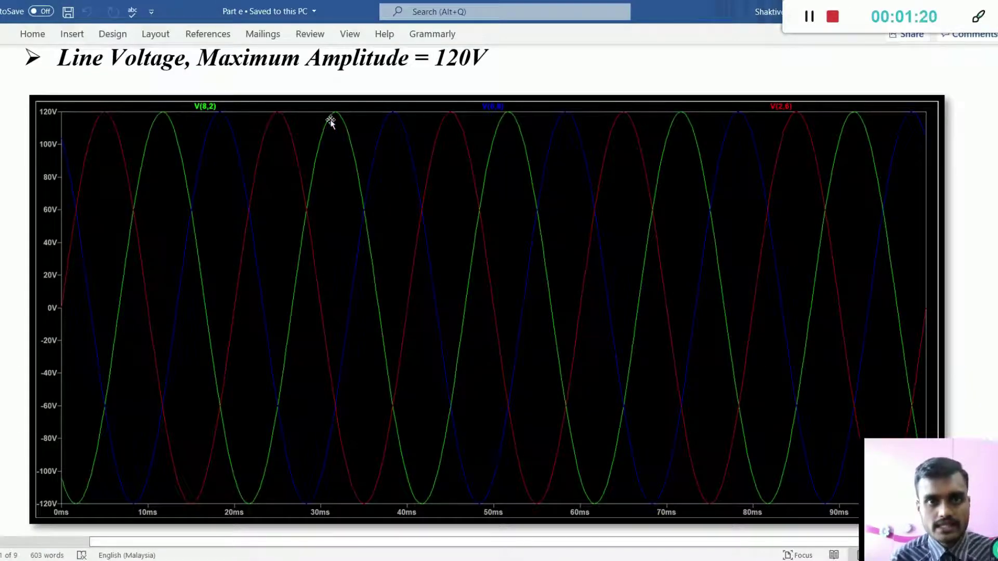
{"action": "scroll", "coordinate": [505, 213], "scroll_direction": "down", "scroll_amount": 8}
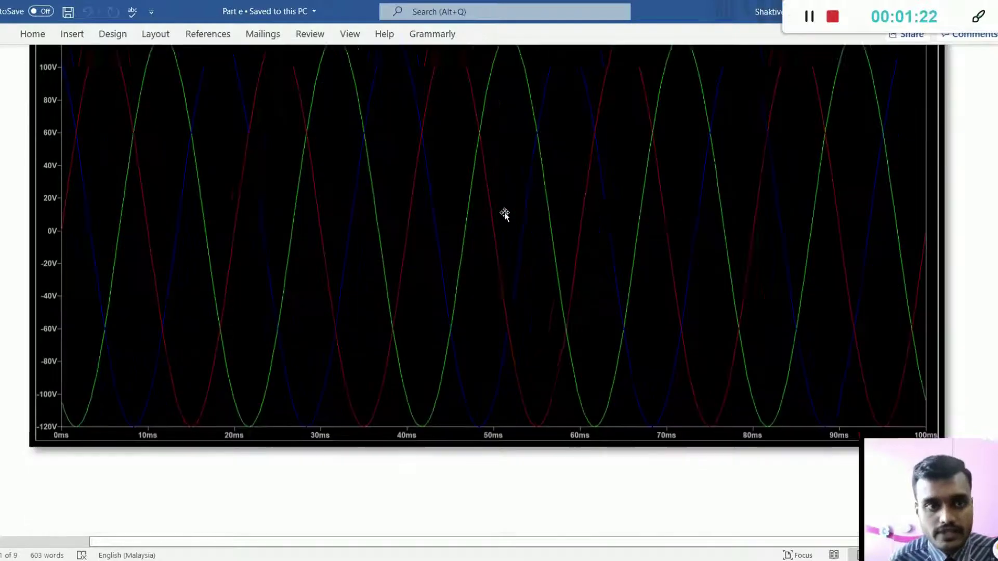
{"action": "scroll", "coordinate": [505, 213], "scroll_direction": "down", "scroll_amount": 7}
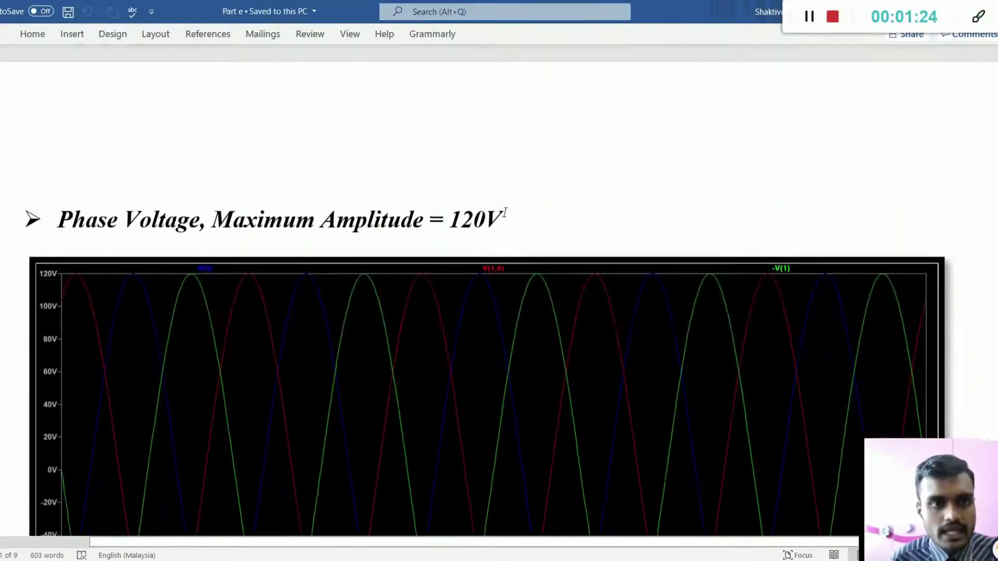
{"action": "scroll", "coordinate": [504, 213], "scroll_direction": "down", "scroll_amount": 4}
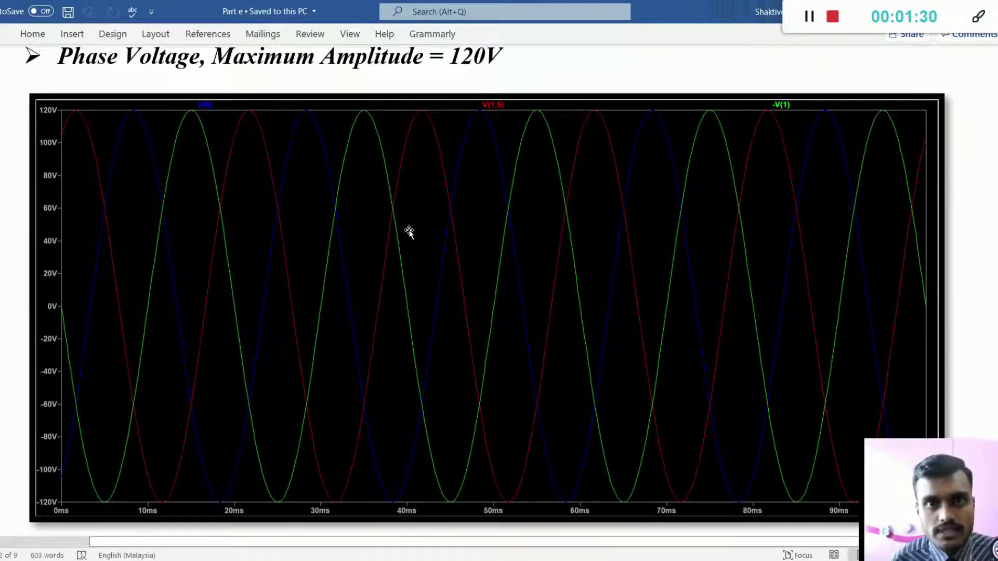
{"action": "scroll", "coordinate": [409, 233], "scroll_direction": "up", "scroll_amount": 1}
{"action": "scroll", "coordinate": [409, 232], "scroll_direction": "down", "scroll_amount": 1}
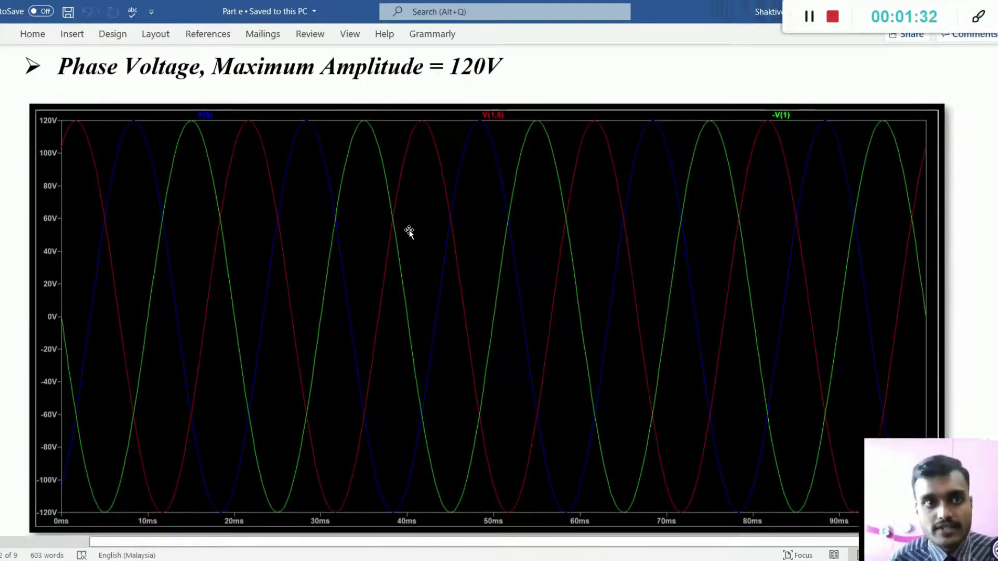
{"action": "scroll", "coordinate": [410, 233], "scroll_direction": "down", "scroll_amount": 1}
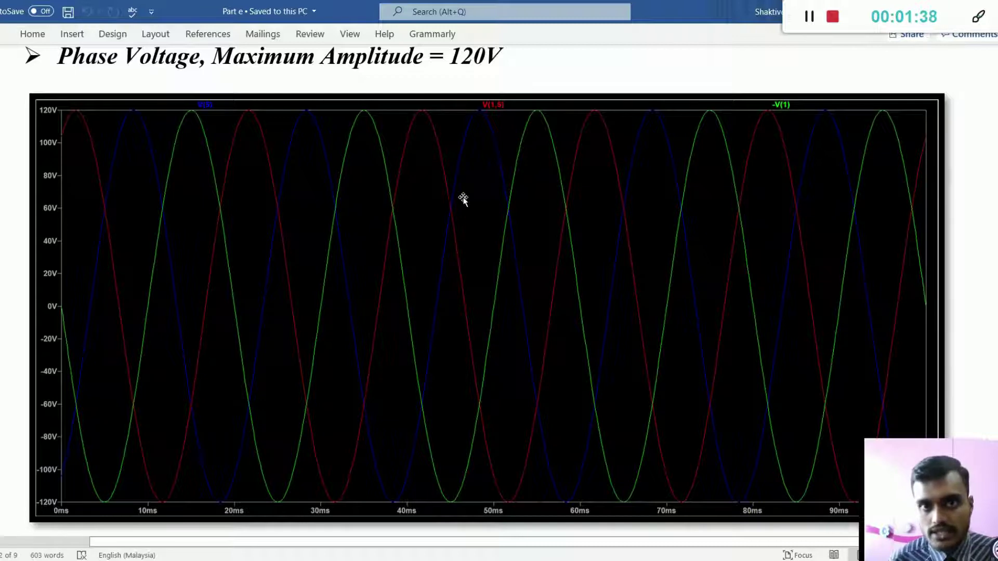
{"action": "scroll", "coordinate": [463, 198], "scroll_direction": "up", "scroll_amount": 6}
{"action": "scroll", "coordinate": [465, 198], "scroll_direction": "up", "scroll_amount": 10}
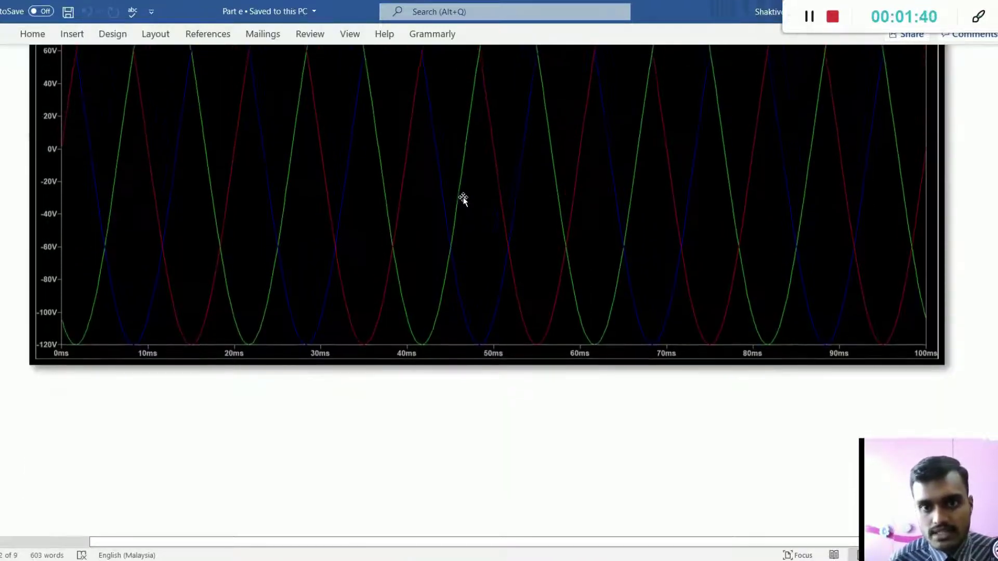